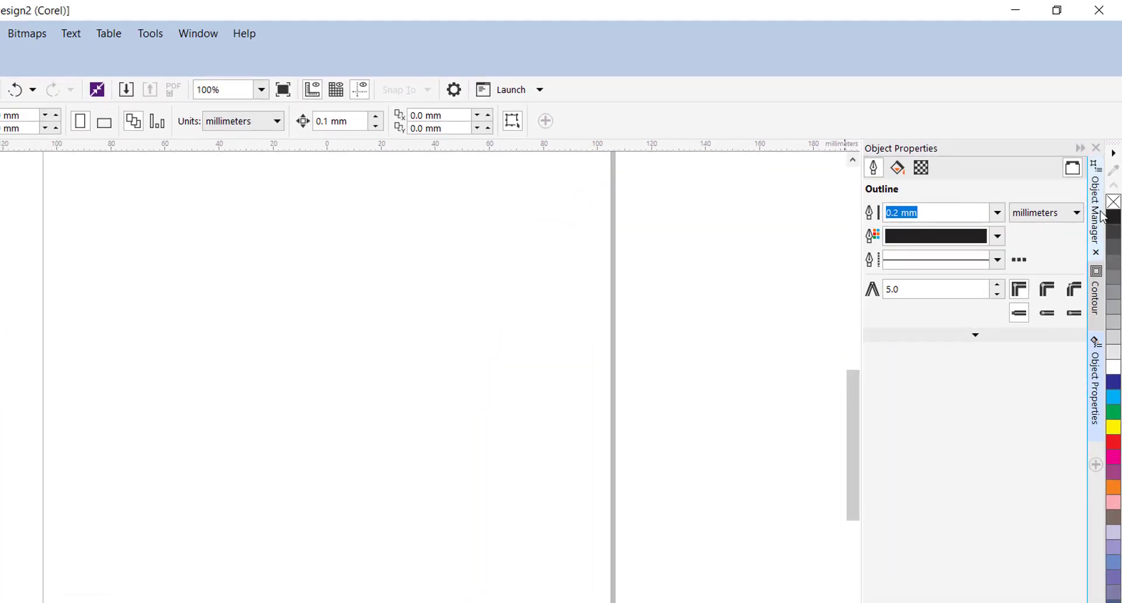
{"action": "left_click", "coordinate": [1096, 465]}
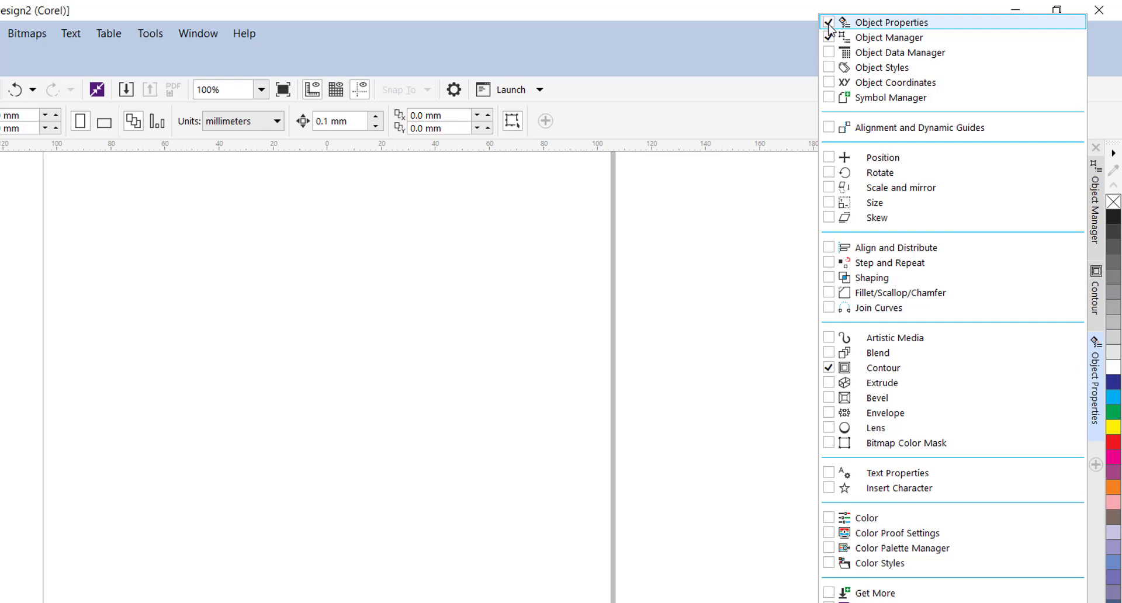
{"action": "left_click", "coordinate": [736, 266]}
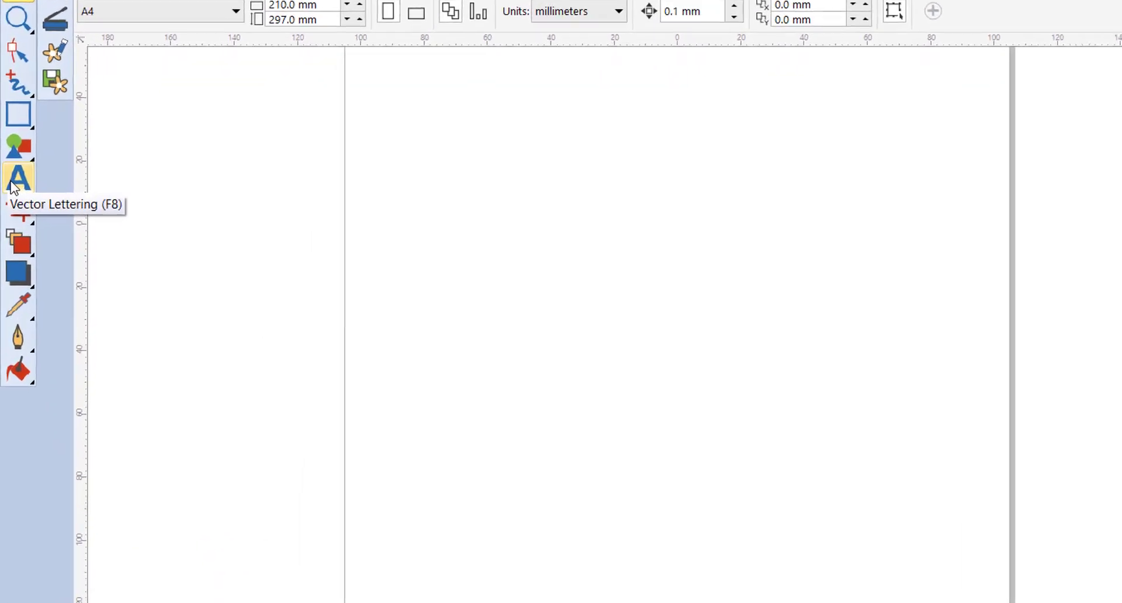
Step: Start Vector Lettering with a large font size, keeping the Arial 12 pt document defaults
{"action": "left_click", "coordinate": [14, 217]}
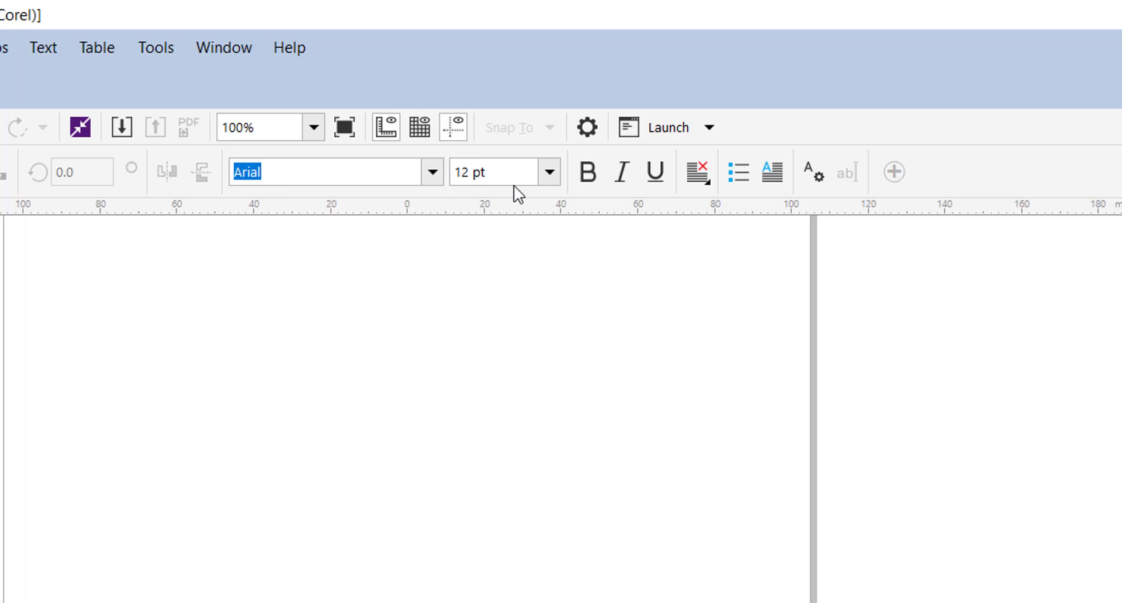
{"action": "left_click", "coordinate": [552, 174]}
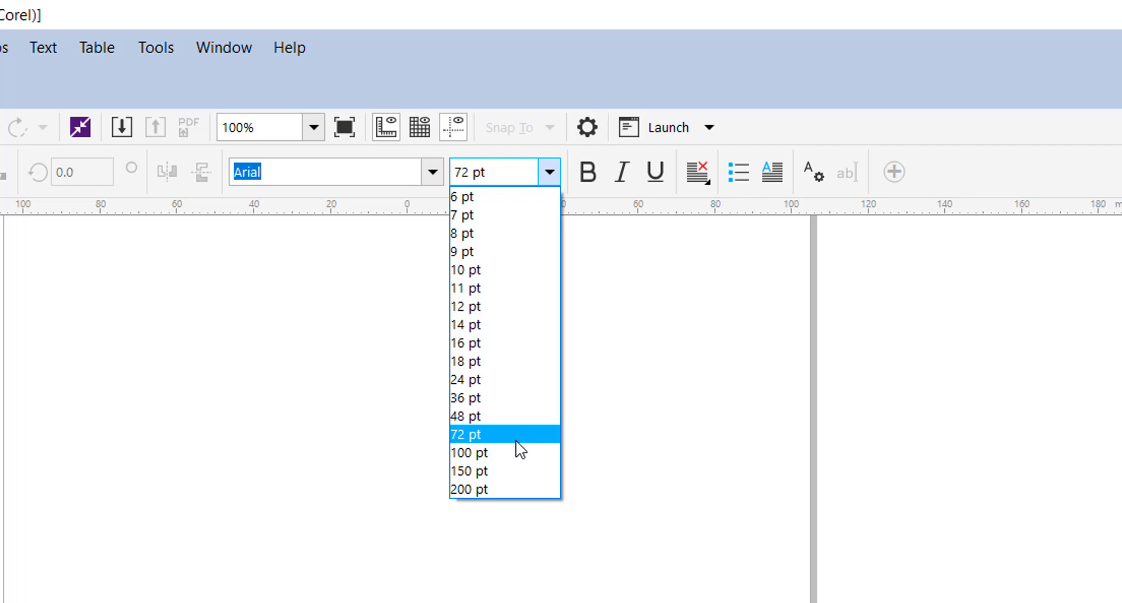
{"action": "left_click", "coordinate": [513, 473]}
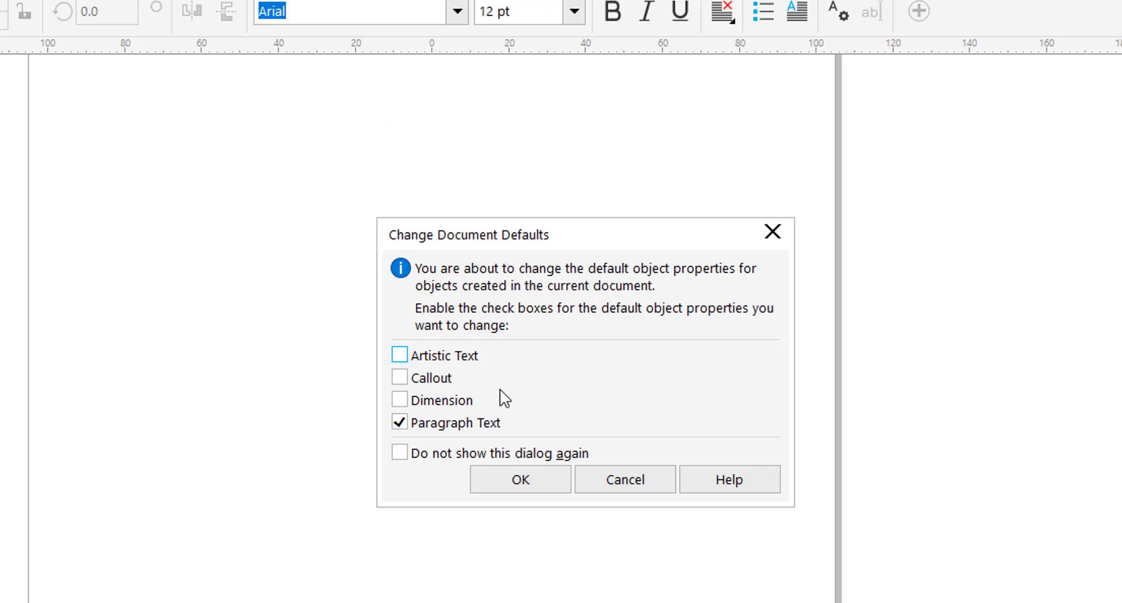
{"action": "left_click", "coordinate": [609, 484]}
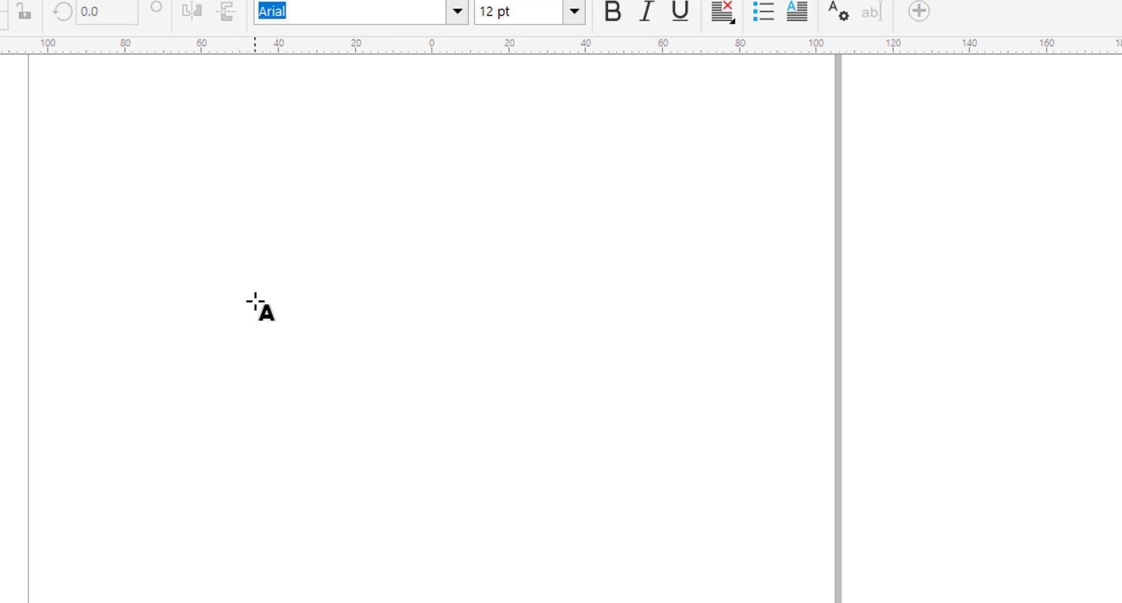
Step: Place a text object on the page and type APPLIQUE in 24 pt Arial
{"action": "left_click", "coordinate": [200, 327]}
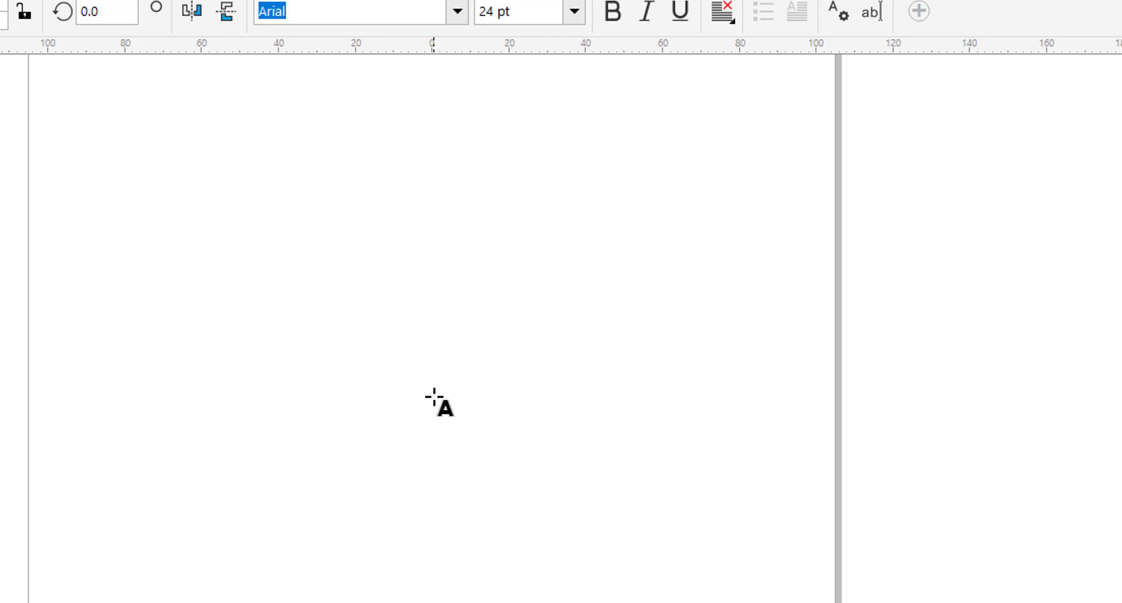
{"action": "type", "text": "APPLI"}
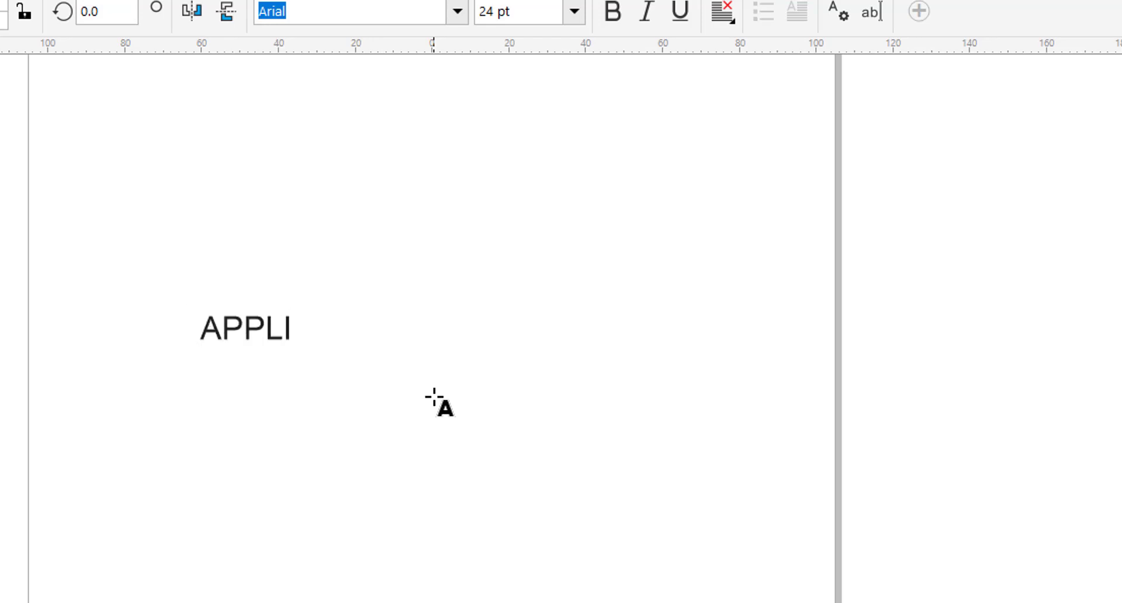
{"action": "type", "text": "QUE"}
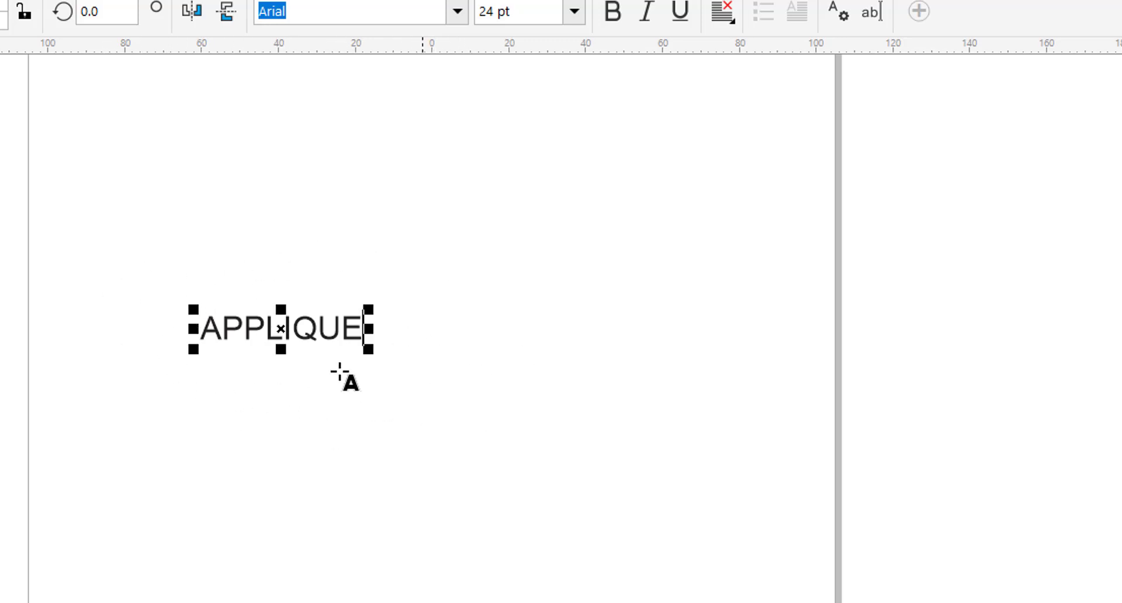
{"action": "scroll", "coordinate": [330, 358], "scroll_direction": "up", "scroll_amount": 1}
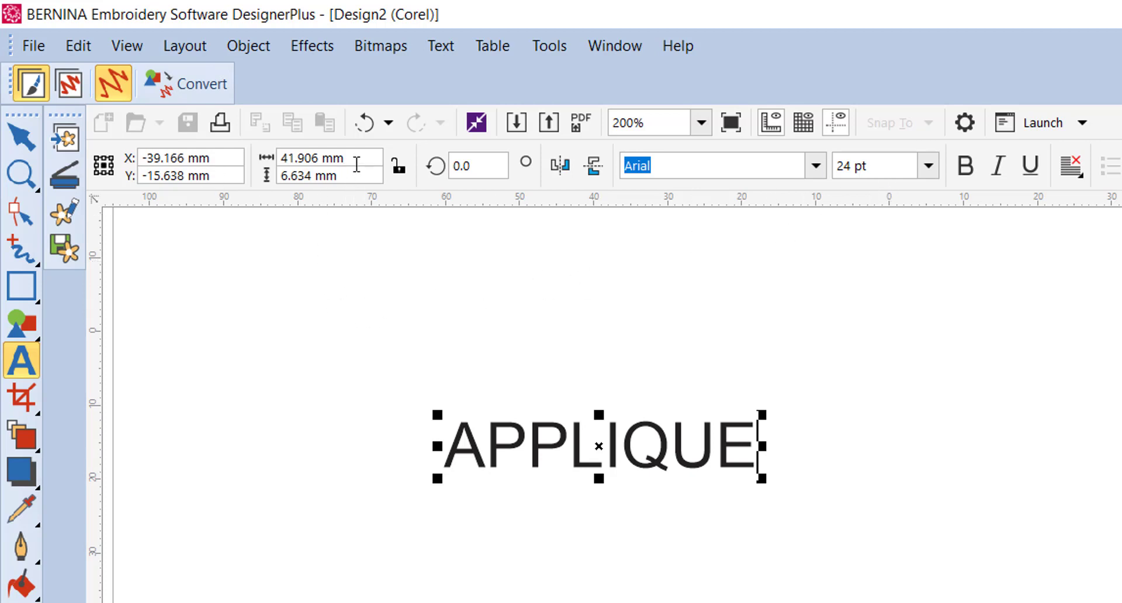
Step: Lock proportions and resize APPLIQUE to 40 mm tall, about 252.7 mm wide
{"action": "left_click", "coordinate": [400, 172]}
{"action": "left_click_drag", "start_coordinate": [344, 176], "coordinate": [279, 182]}
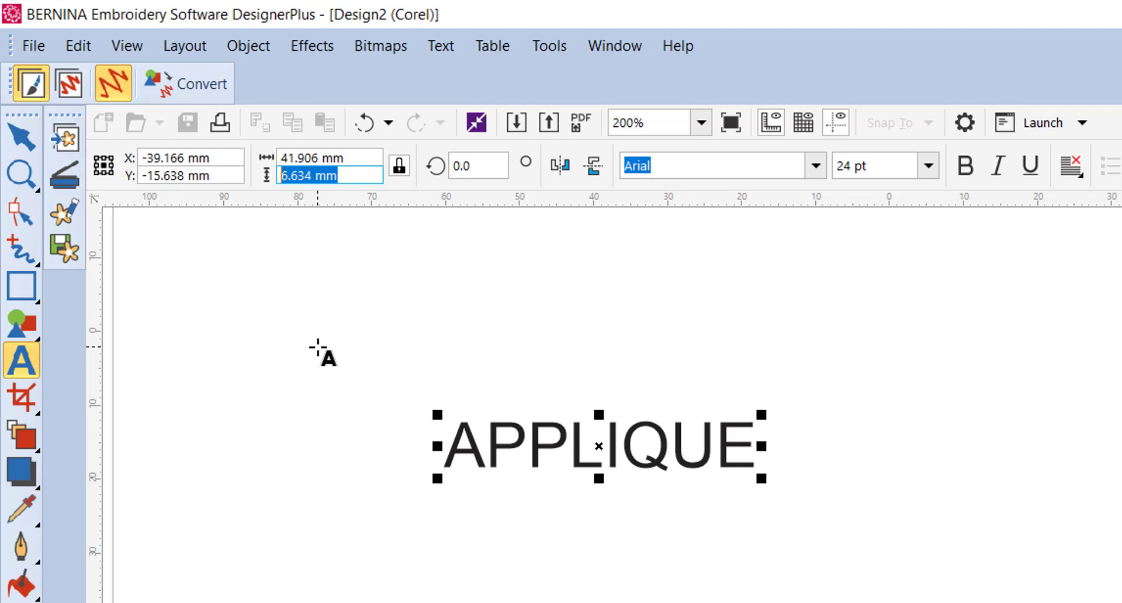
{"action": "type", "text": "40"}
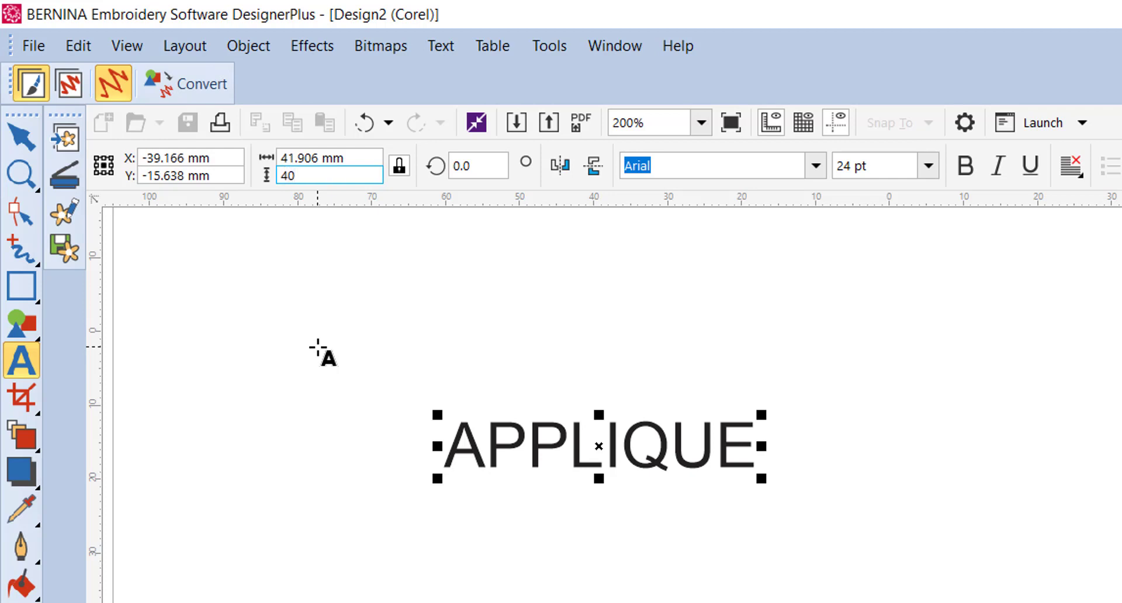
{"action": "key", "text": "Return"}
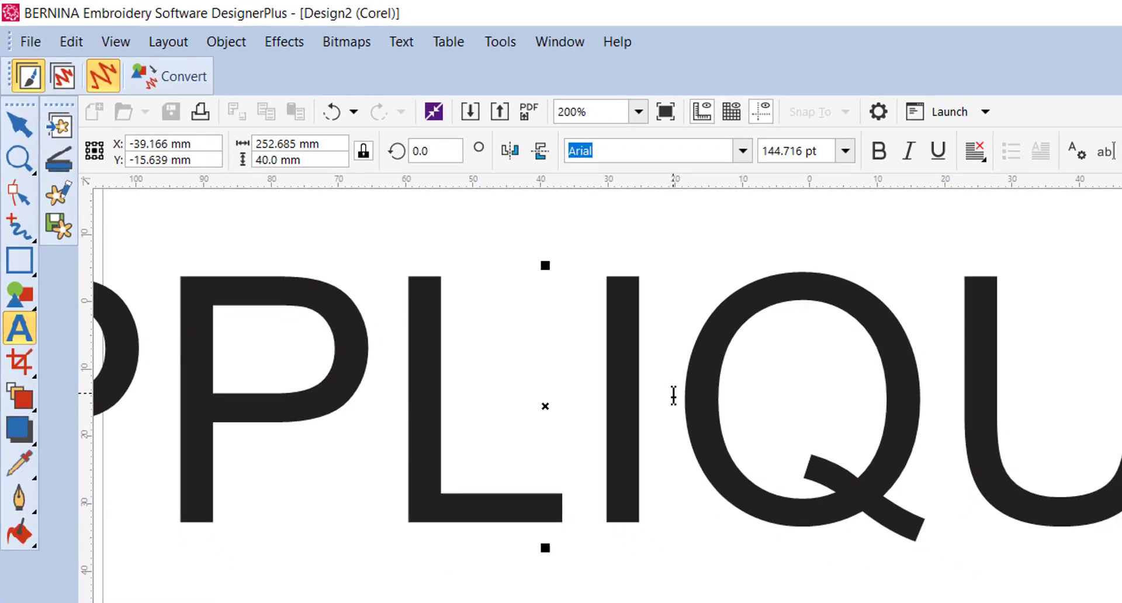
{"action": "scroll", "coordinate": [716, 438], "scroll_direction": "down", "scroll_amount": 2}
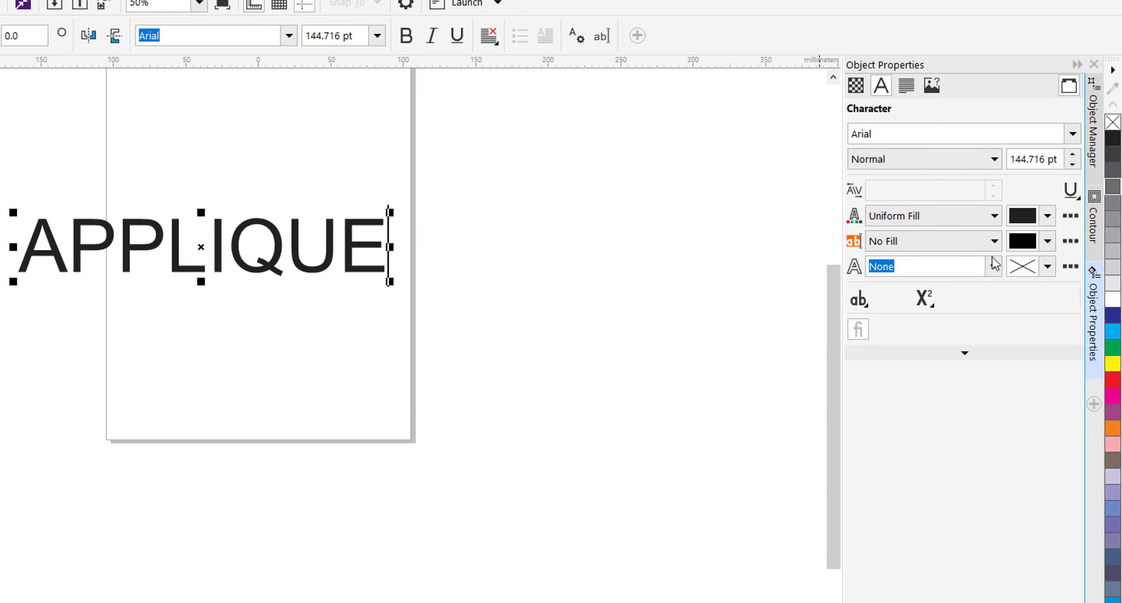
Step: Apply the Arial Rounded MT Bold font to the whole APPLIQUE word
{"action": "left_click", "coordinate": [1073, 134]}
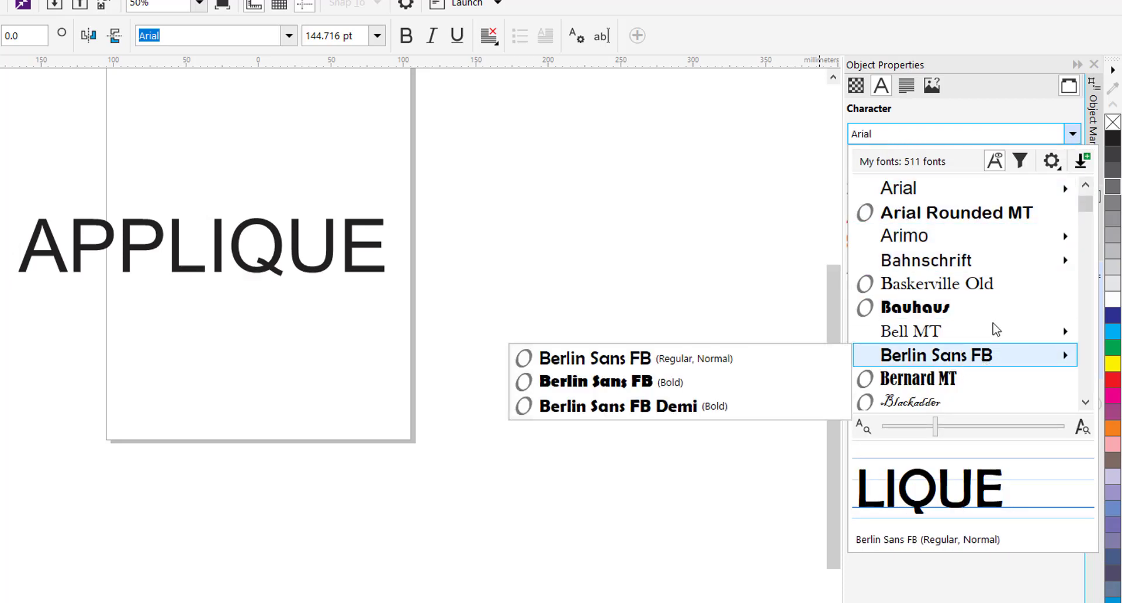
{"action": "left_click", "coordinate": [969, 216]}
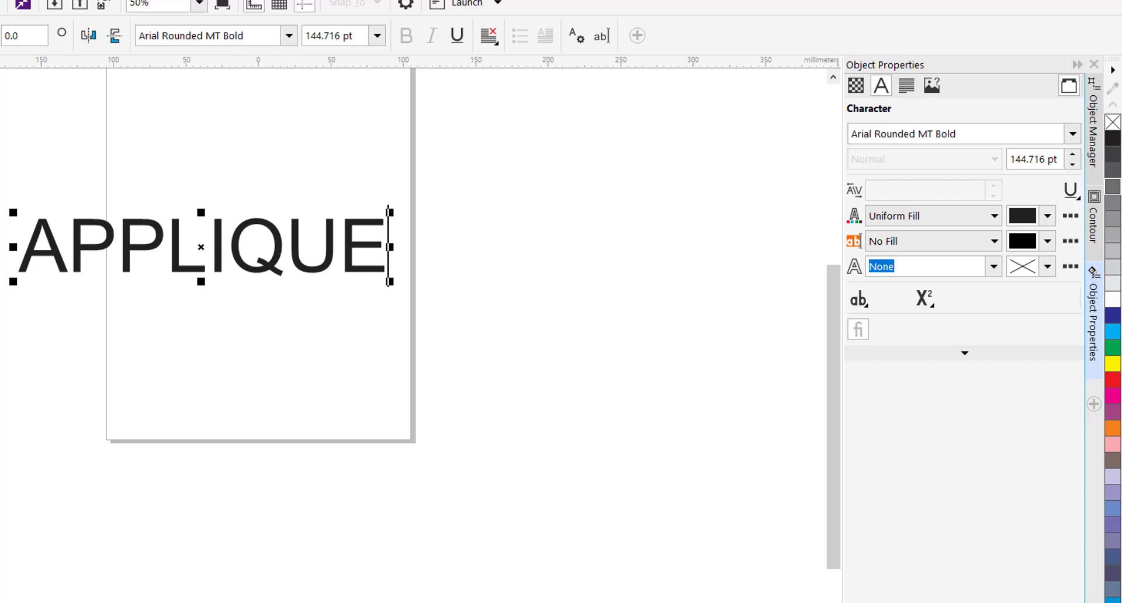
{"action": "key", "text": "Escape"}
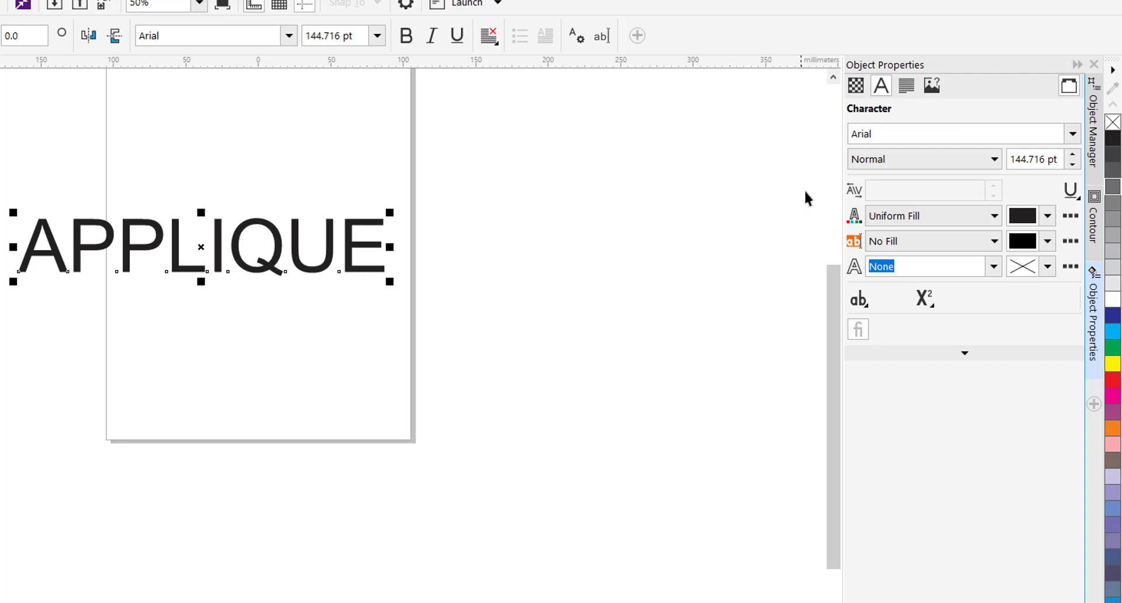
{"action": "left_click", "coordinate": [1073, 135]}
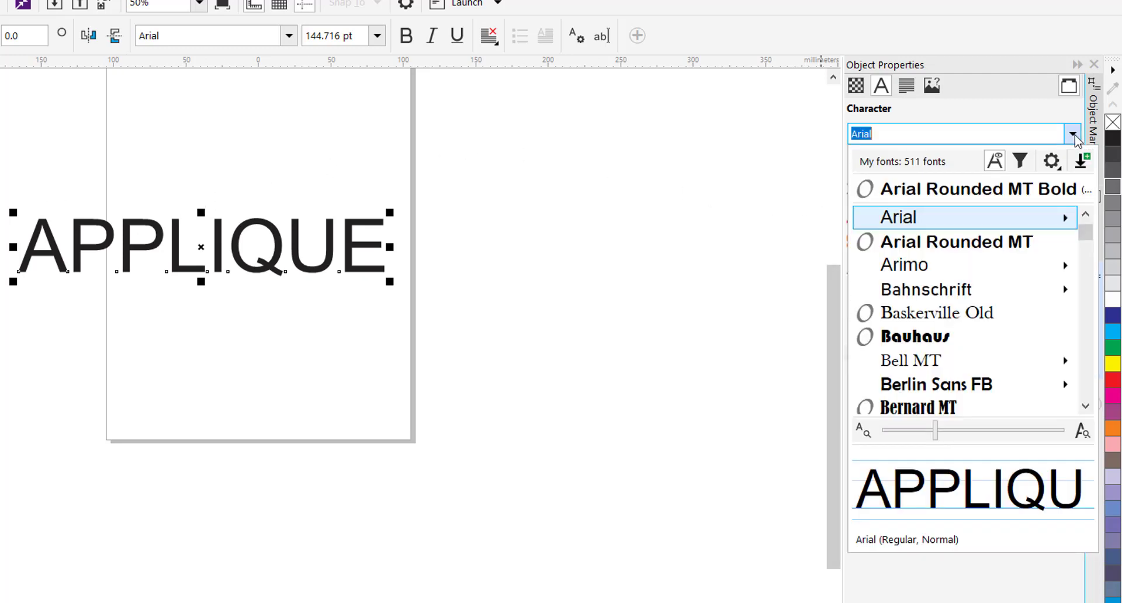
{"action": "left_click", "coordinate": [963, 250]}
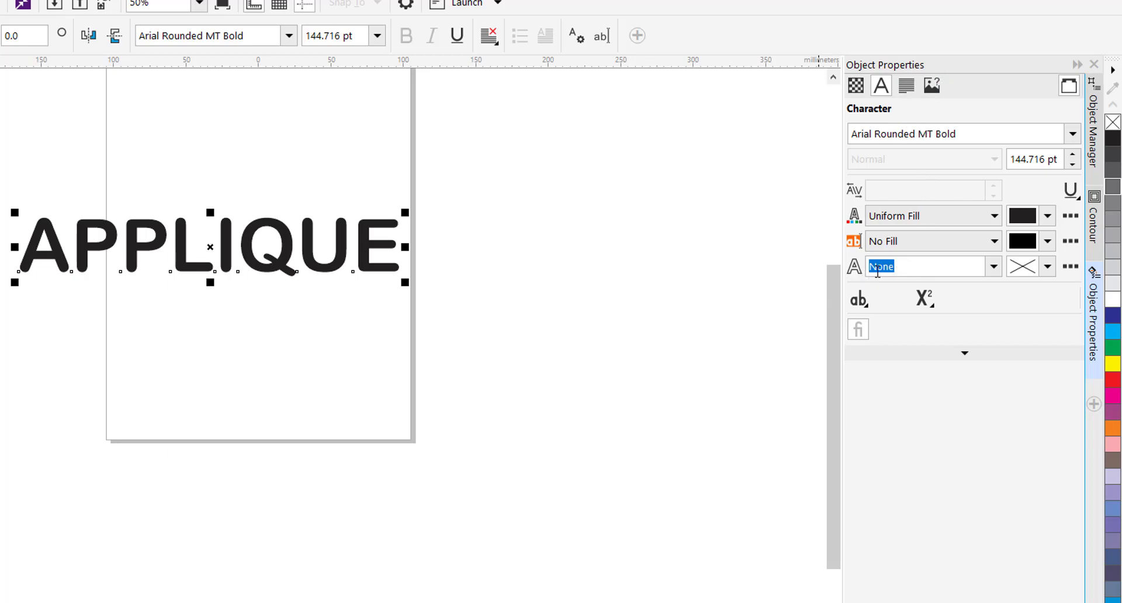
Step: Give the APPLIQUE letters a 3.0 mm outline coloured red from the palette
{"action": "left_click", "coordinate": [996, 271]}
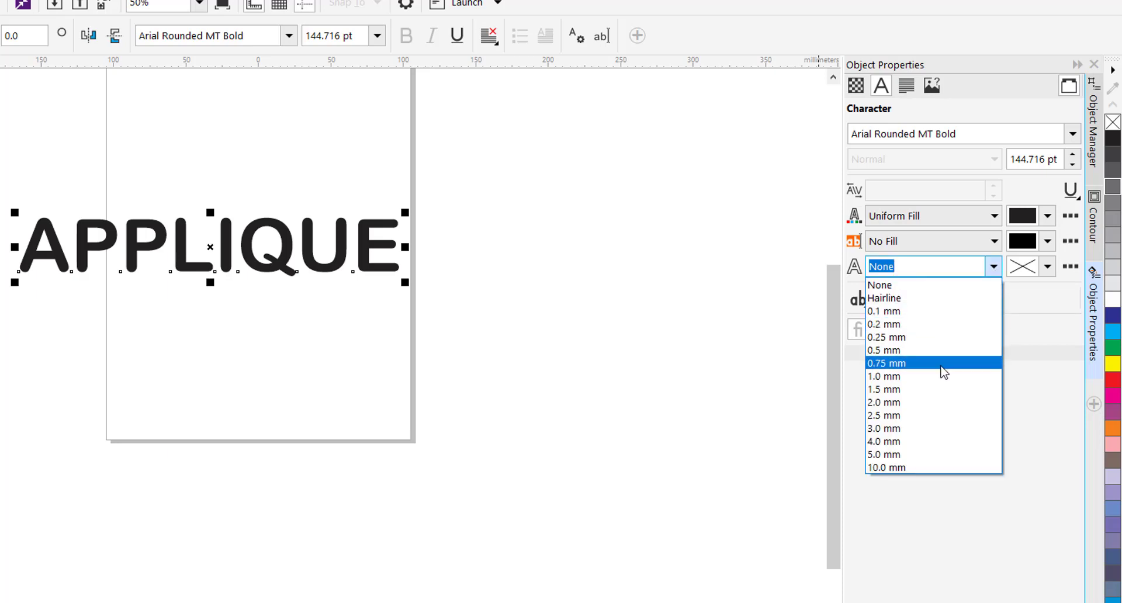
{"action": "left_click", "coordinate": [947, 433]}
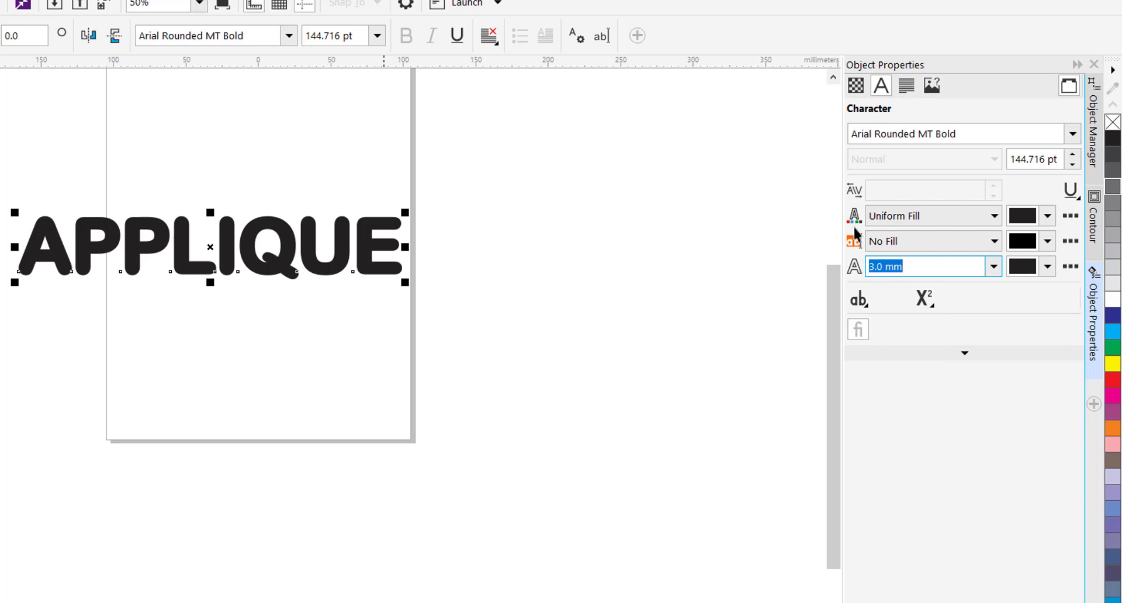
{"action": "left_click", "coordinate": [1048, 267]}
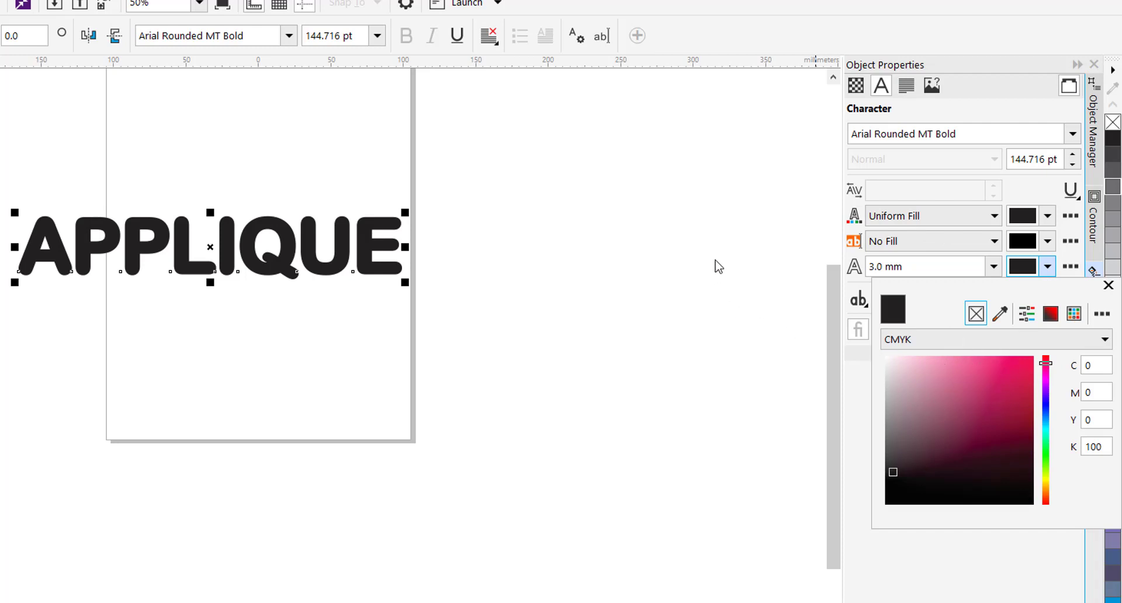
{"action": "left_click", "coordinate": [1108, 285]}
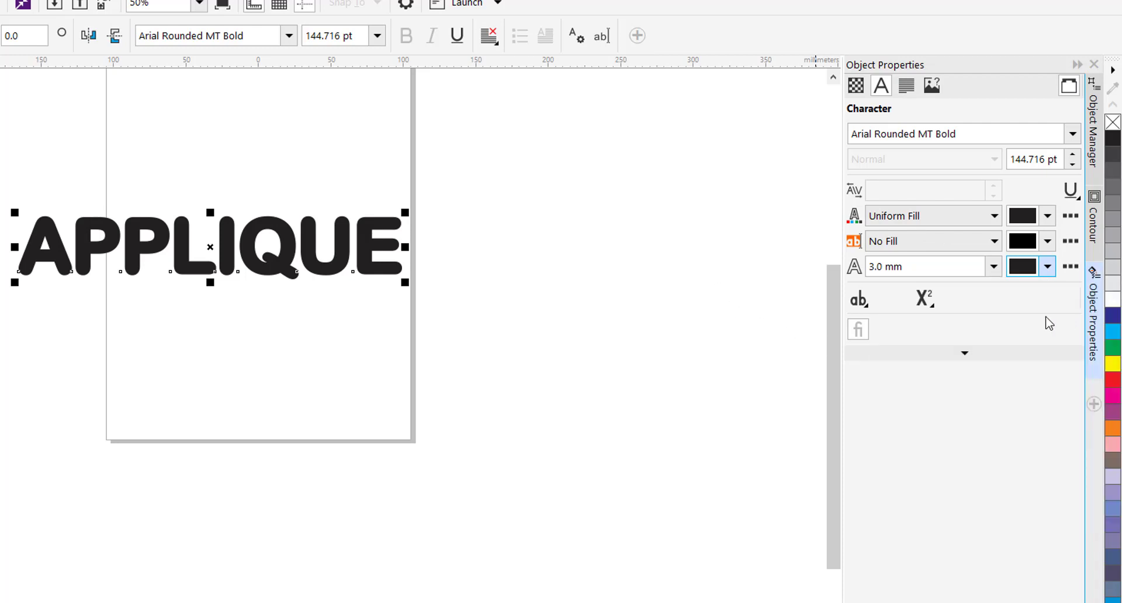
{"action": "right_click", "coordinate": [1113, 385]}
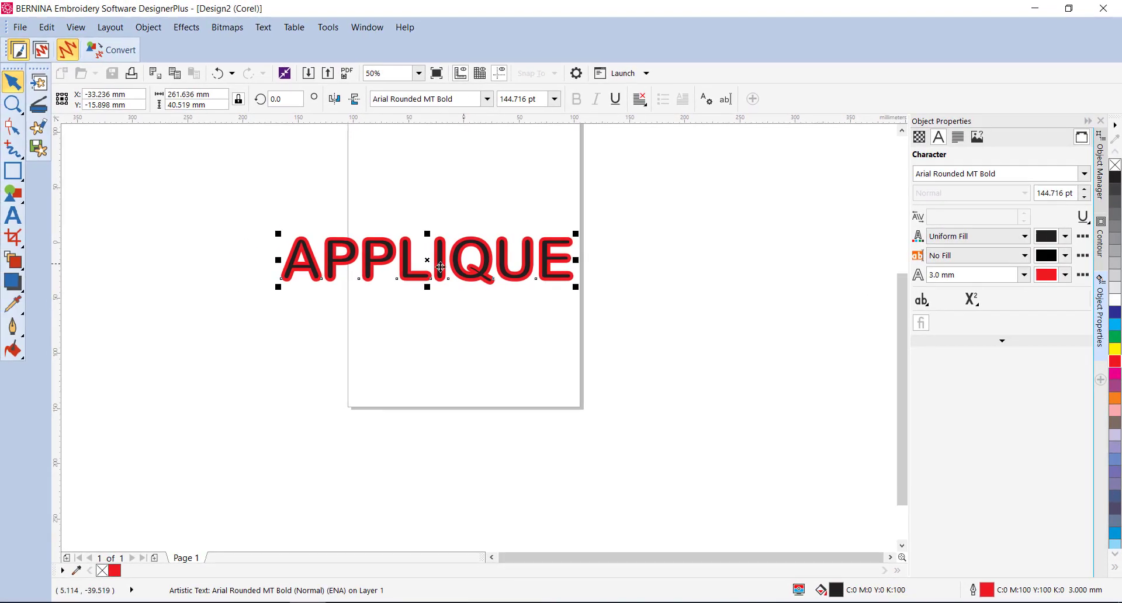
Step: Scroll up to review the red-outlined APPLIQUE text at 261.636 × 40.519 mm
{"action": "scroll", "coordinate": [435, 267], "scroll_direction": "up", "scroll_amount": 1}
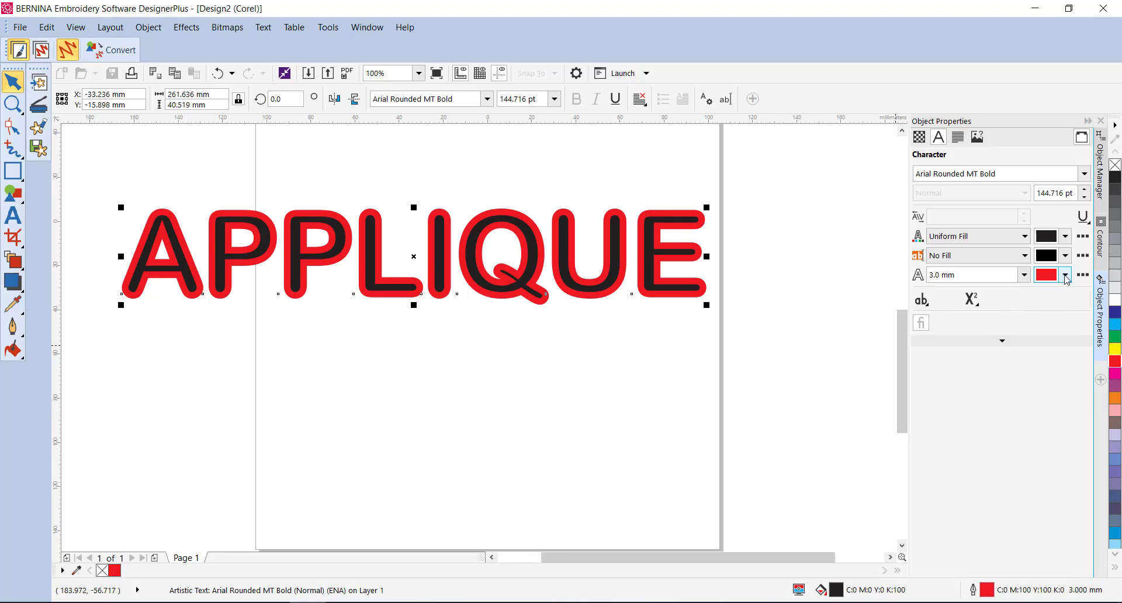
Step: Set the APPLIQUE outline width to None and deselect the text
{"action": "left_click", "coordinate": [1025, 277]}
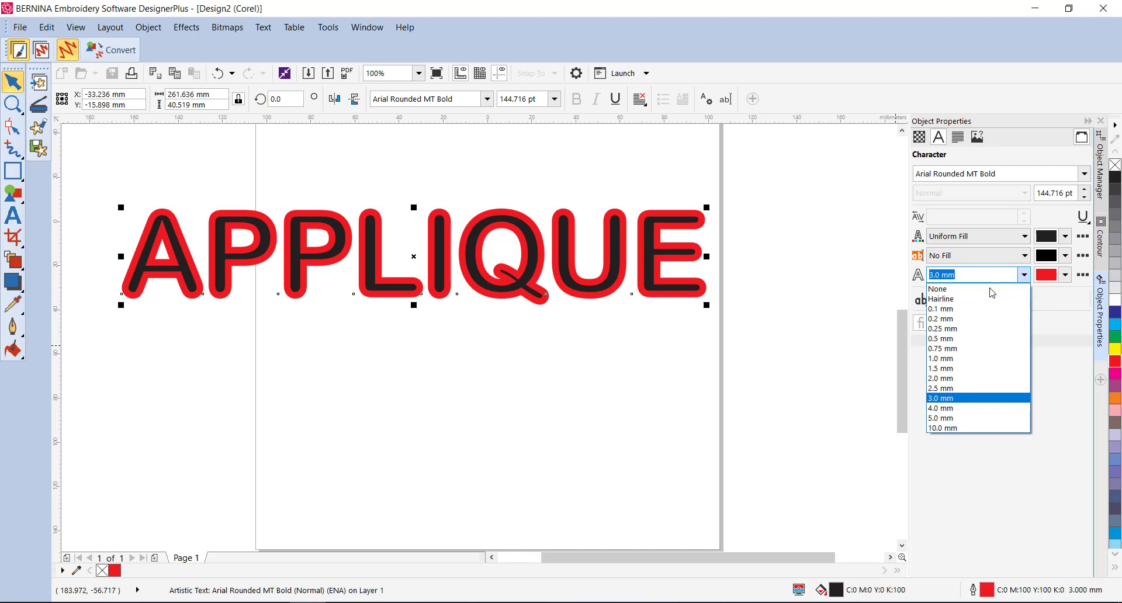
{"action": "left_click", "coordinate": [960, 289]}
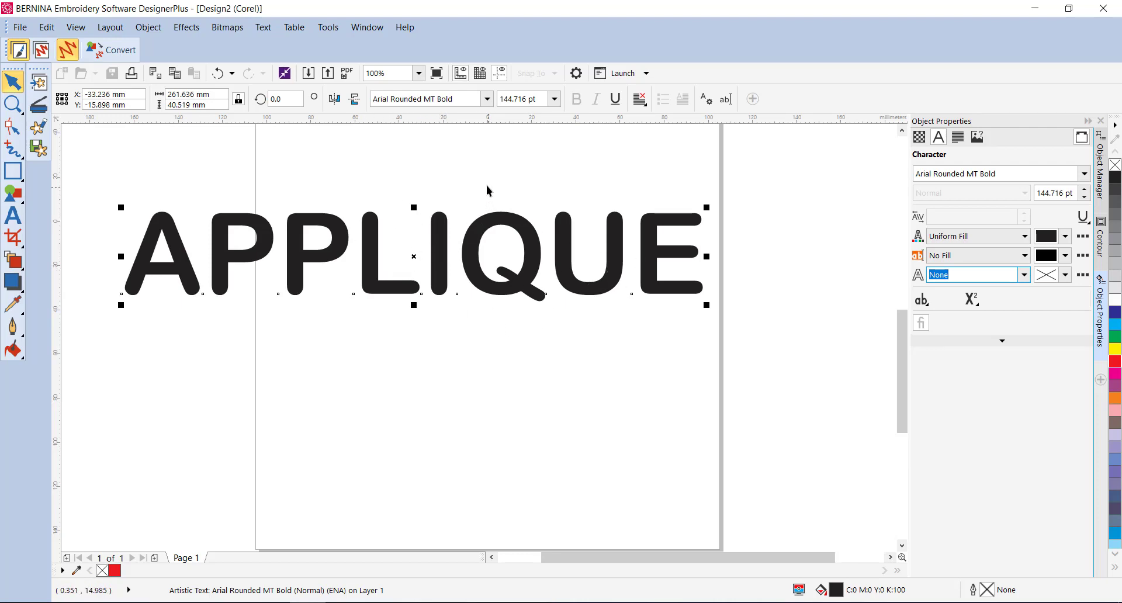
{"action": "left_click", "coordinate": [454, 170]}
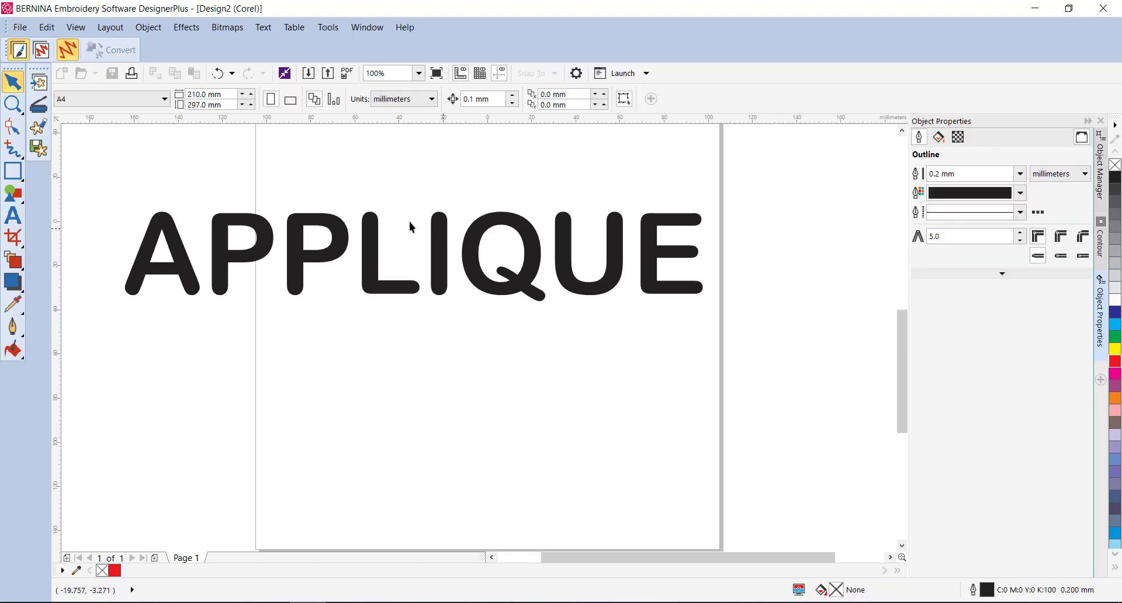
Step: Convert APPLIQUE to a 300 dpi RGB Color (24-bit) bitmap with anti-aliasing off
{"action": "left_click", "coordinate": [376, 233]}
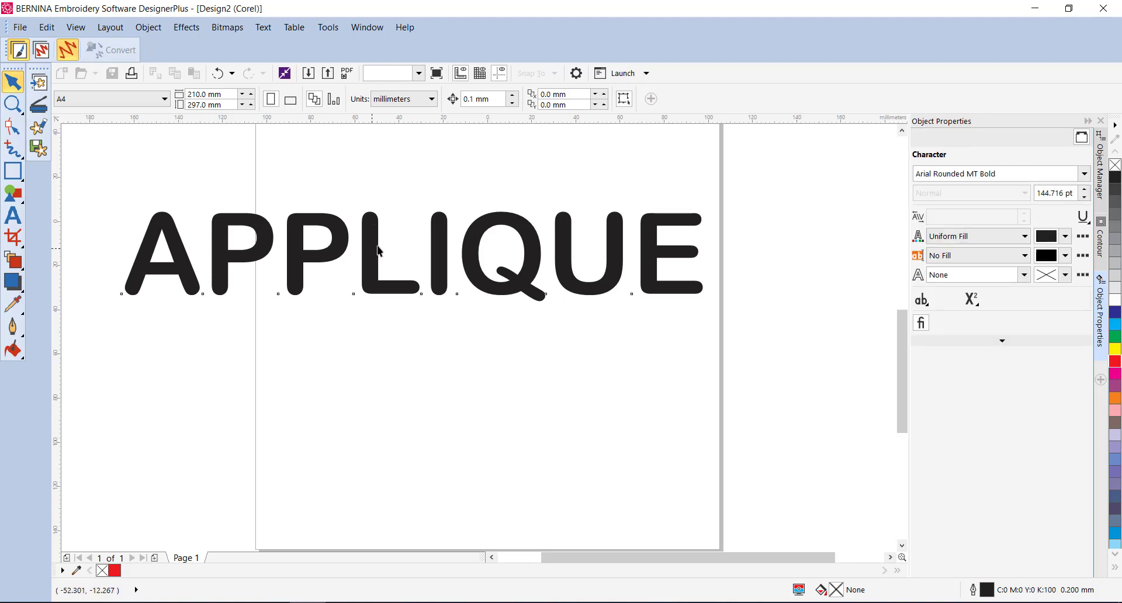
{"action": "left_click", "coordinate": [227, 28]}
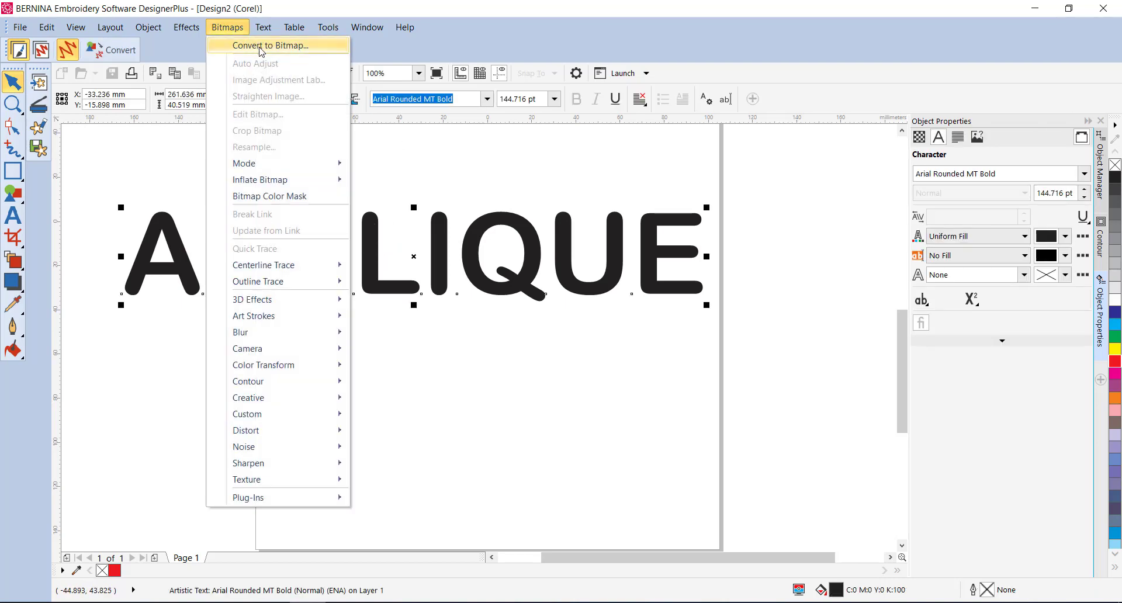
{"action": "left_click", "coordinate": [261, 46]}
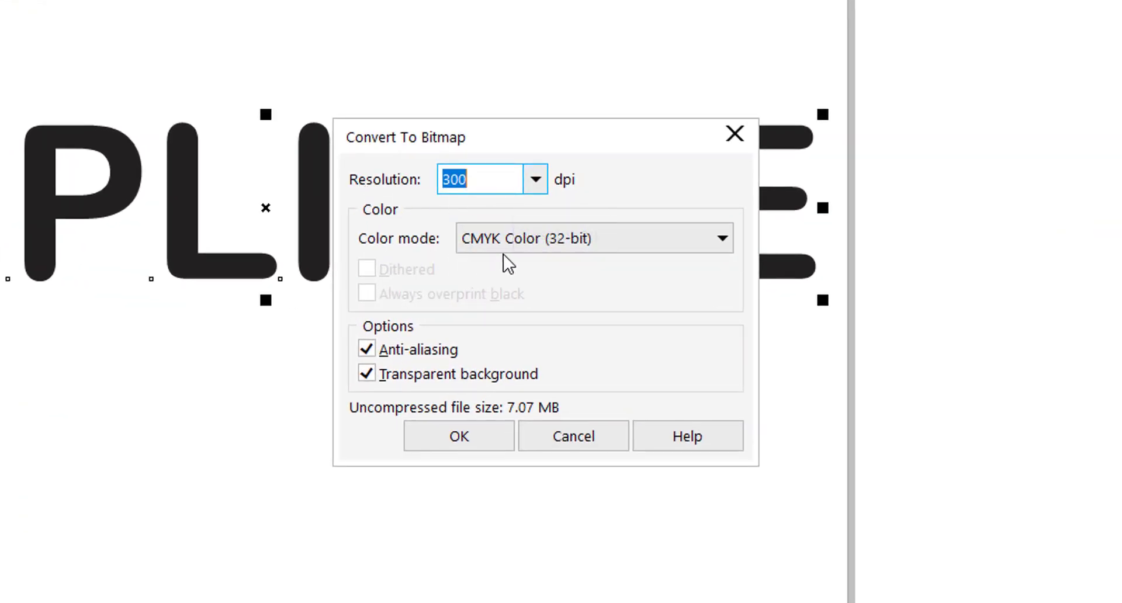
{"action": "left_click", "coordinate": [716, 240]}
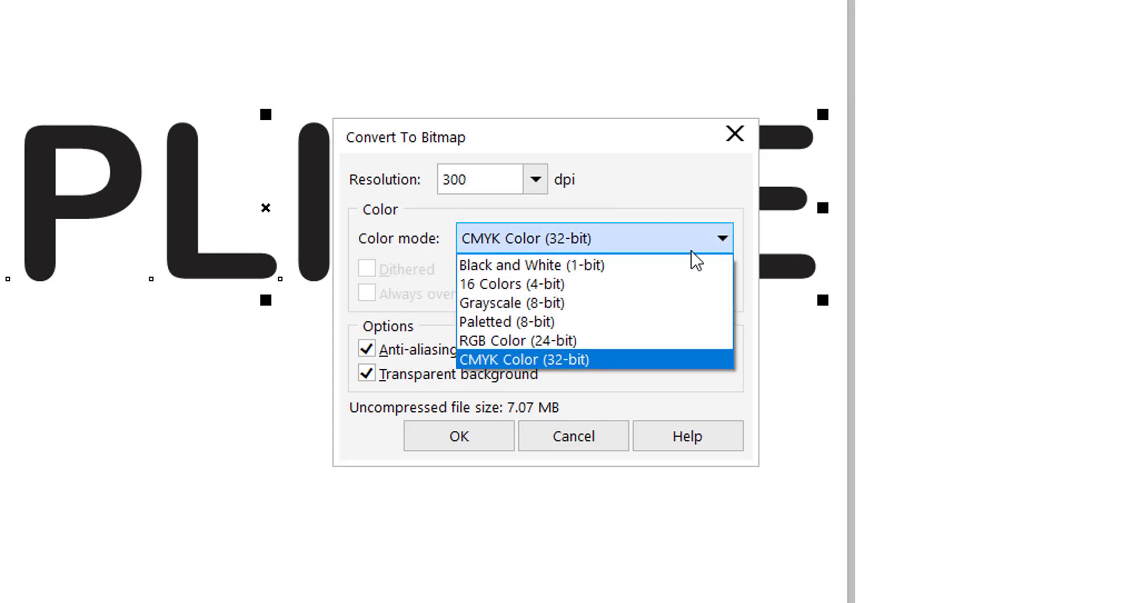
{"action": "left_click", "coordinate": [548, 343]}
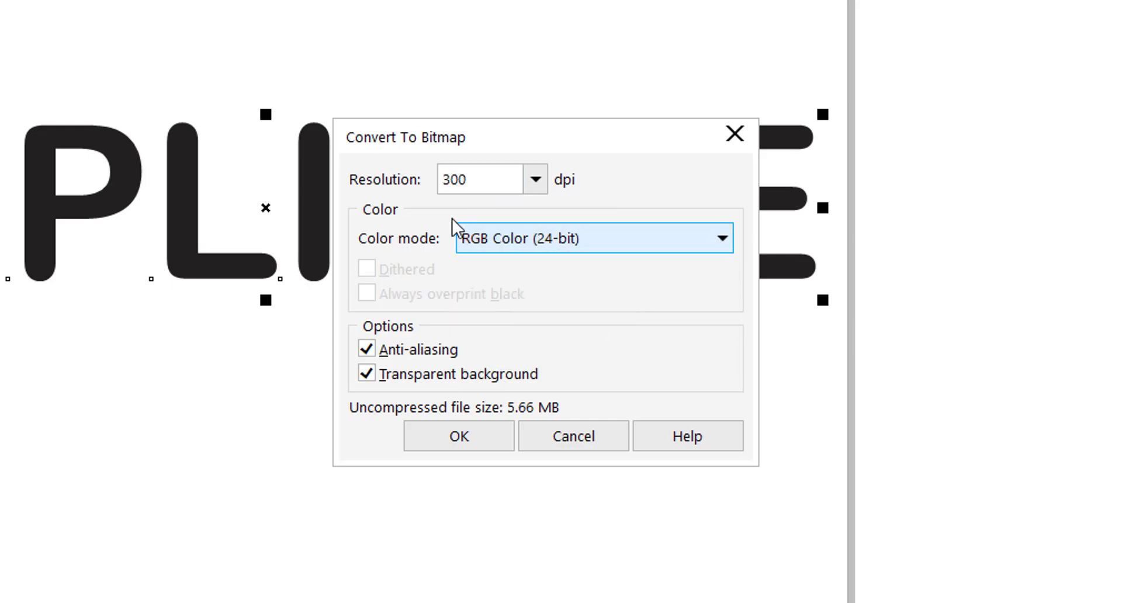
{"action": "left_click", "coordinate": [367, 351]}
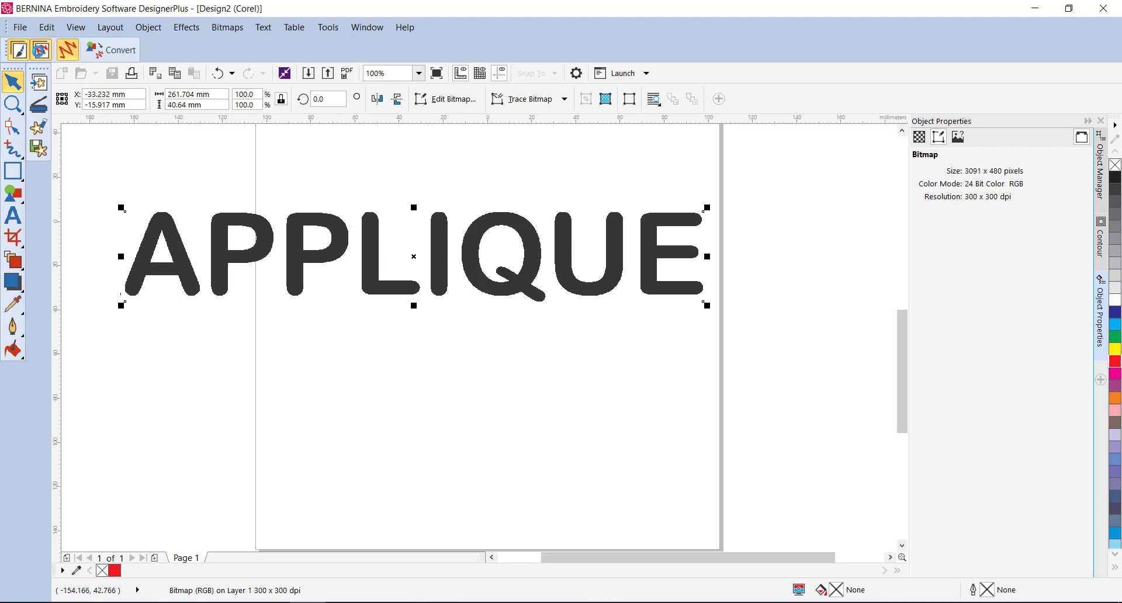
Step: On the embroidery canvas, show the bitmap undimmed and fit the APPLIQUE artwork in view
{"action": "left_click", "coordinate": [40, 50]}
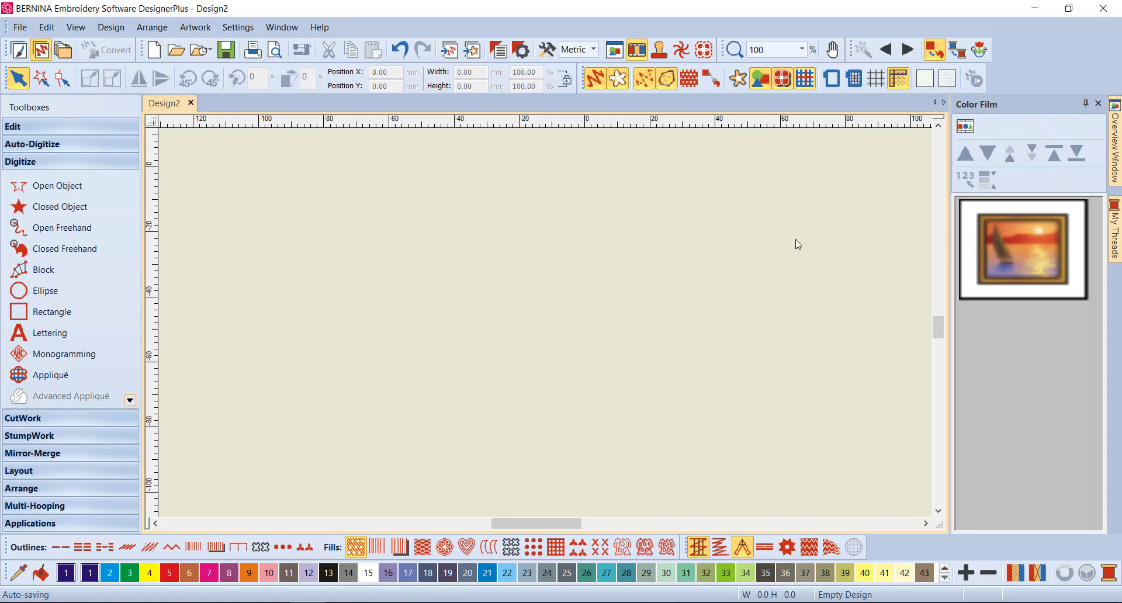
{"action": "left_click", "coordinate": [738, 81]}
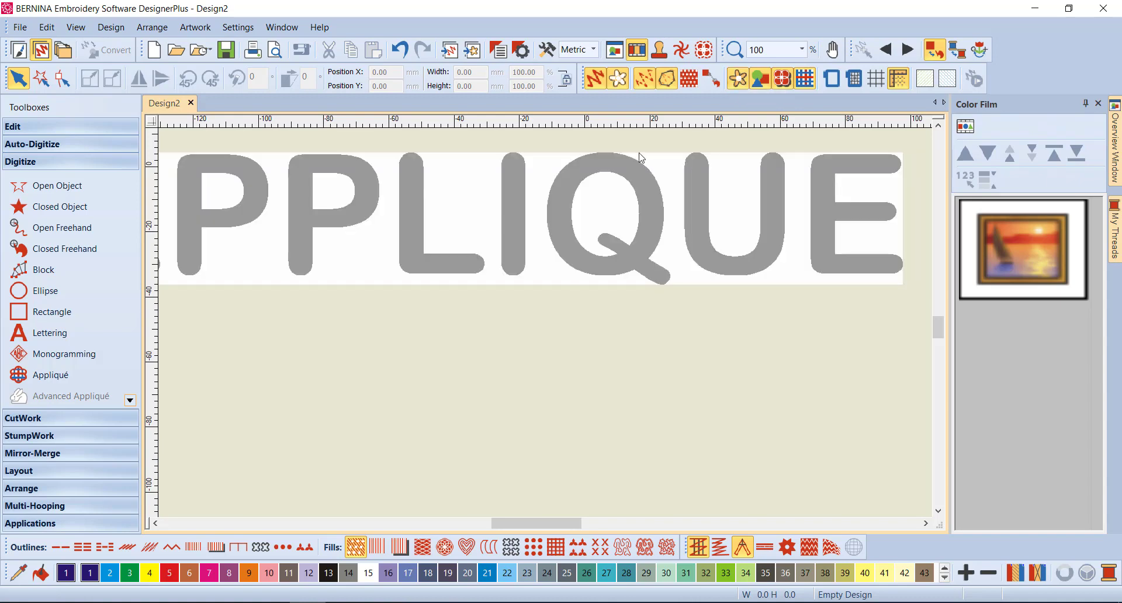
{"action": "left_click", "coordinate": [619, 81]}
{"action": "key", "text": "0"}
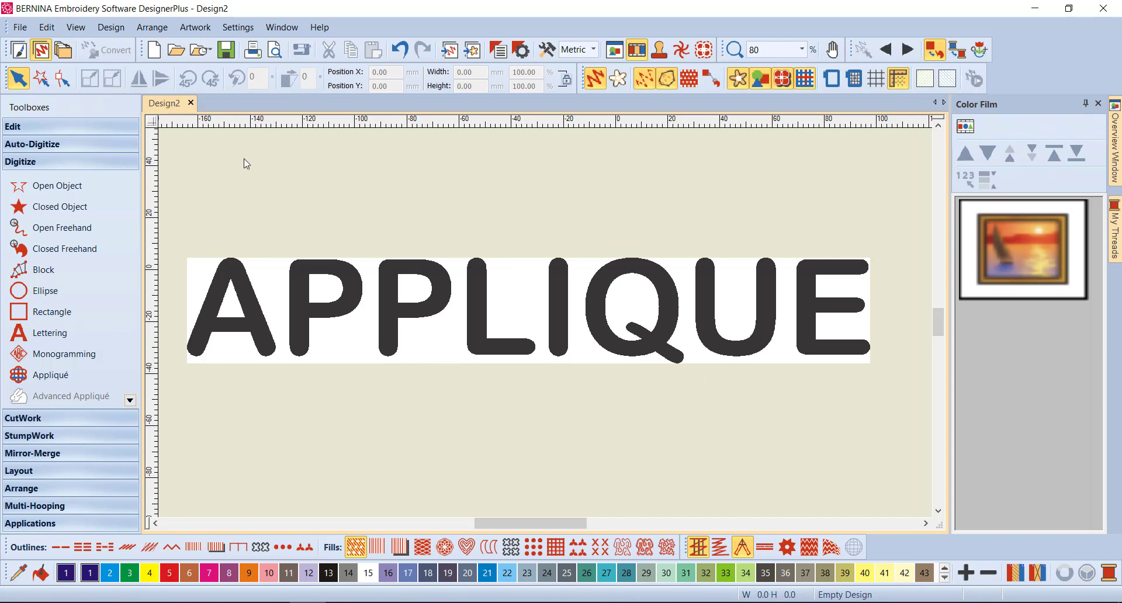
Step: Apply Magic Wand auto-digitizing to the APPLIQUE artwork and accept the 2-colour preparation
{"action": "left_click", "coordinate": [37, 146]}
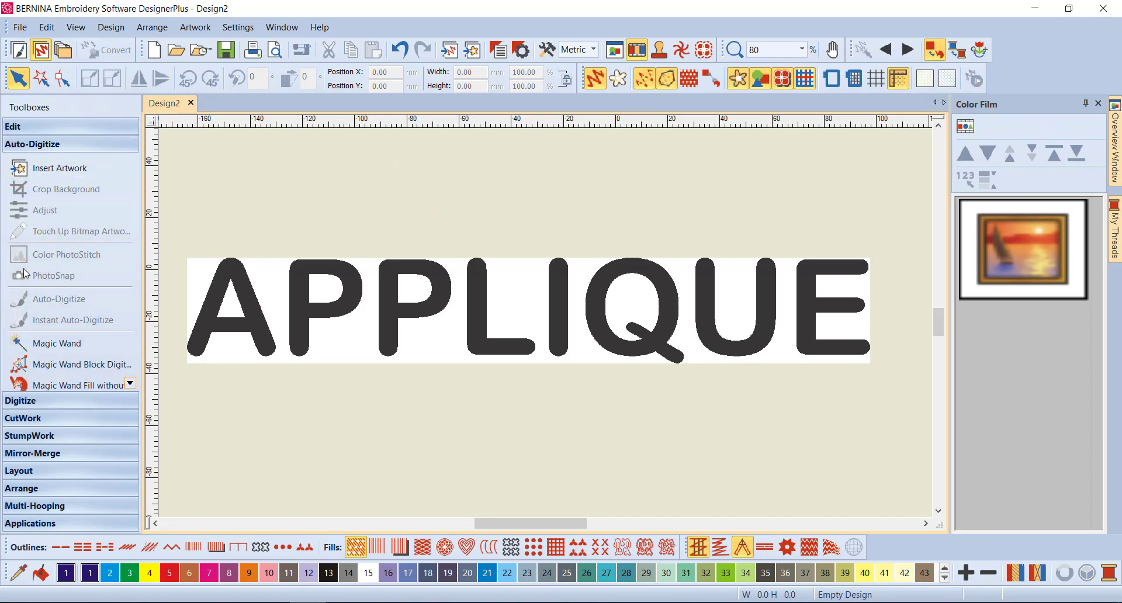
{"action": "left_click", "coordinate": [44, 345]}
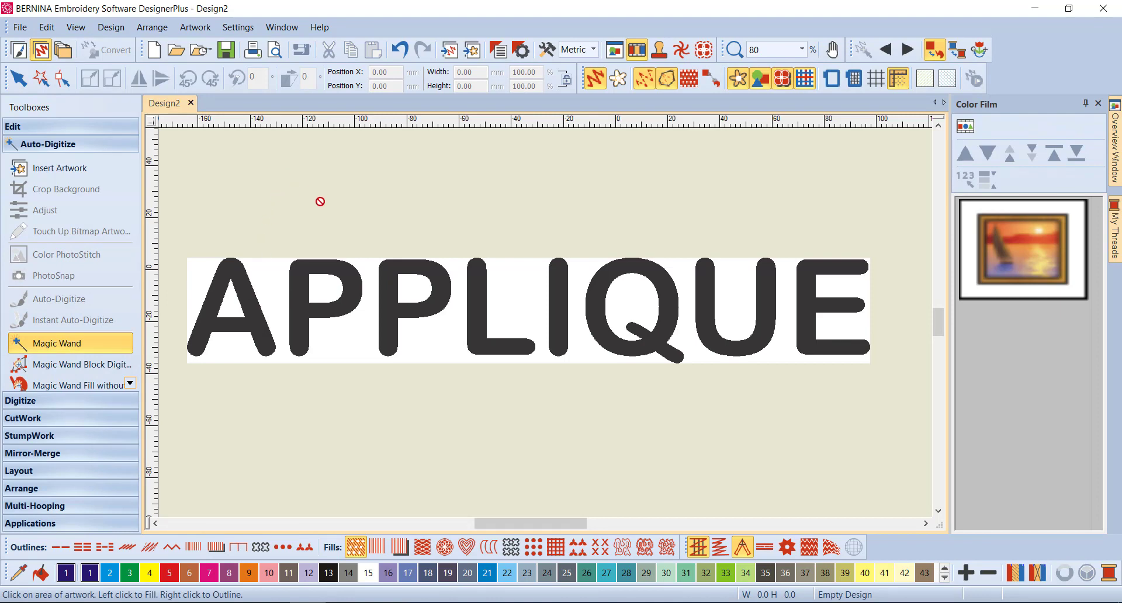
{"action": "left_click", "coordinate": [360, 326]}
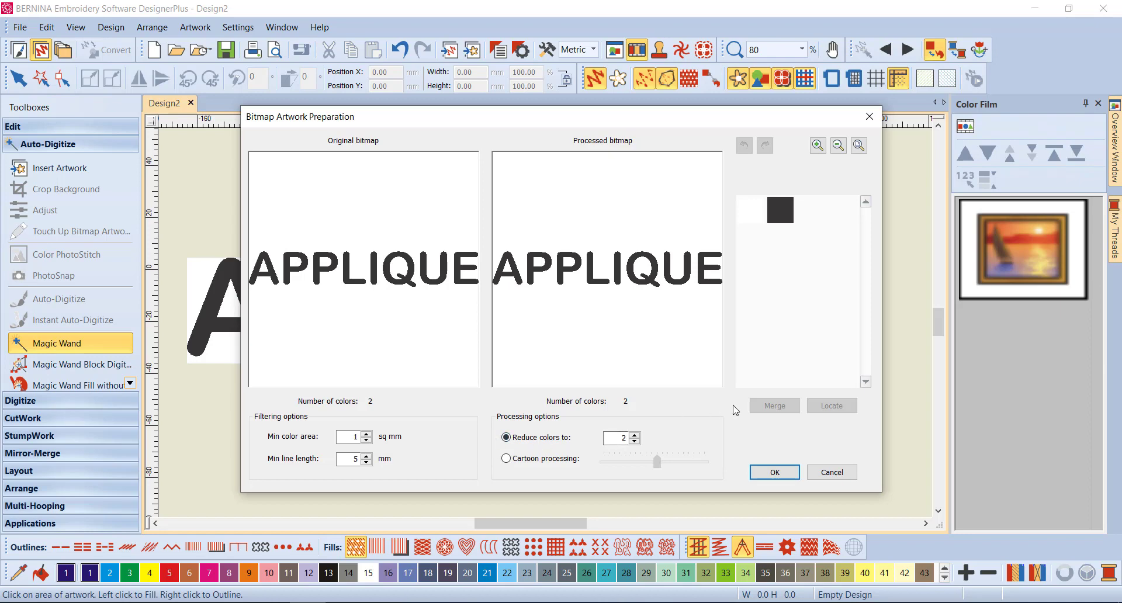
{"action": "left_click", "coordinate": [779, 477]}
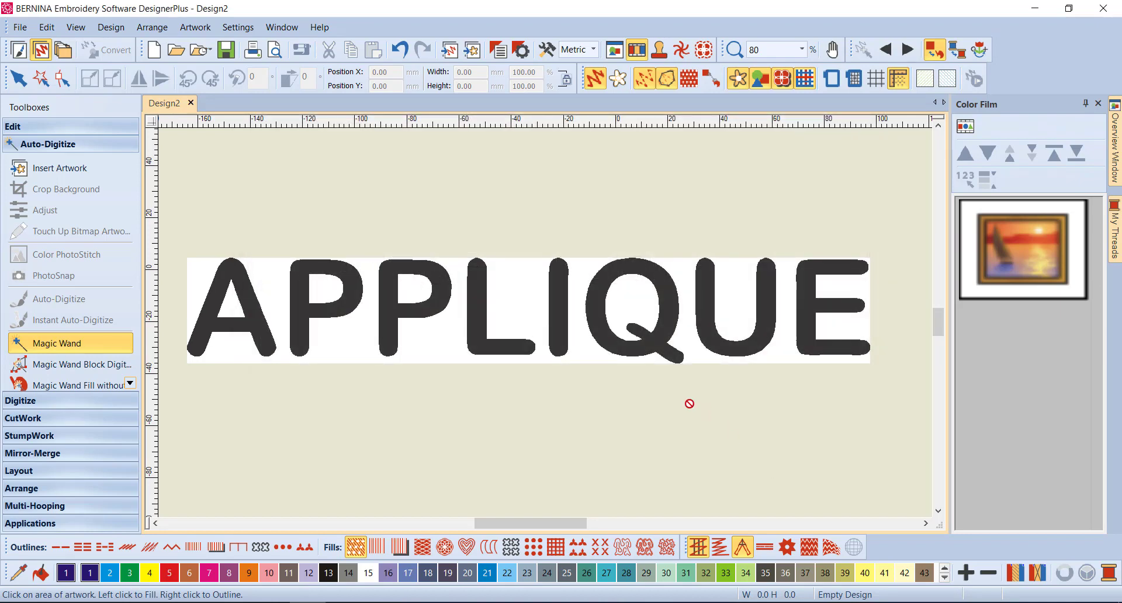
Step: Stitch each letter A, P, P, L, I, Q, U, E as a Step Fill object using Magic Wand
{"action": "left_click", "coordinate": [459, 360]}
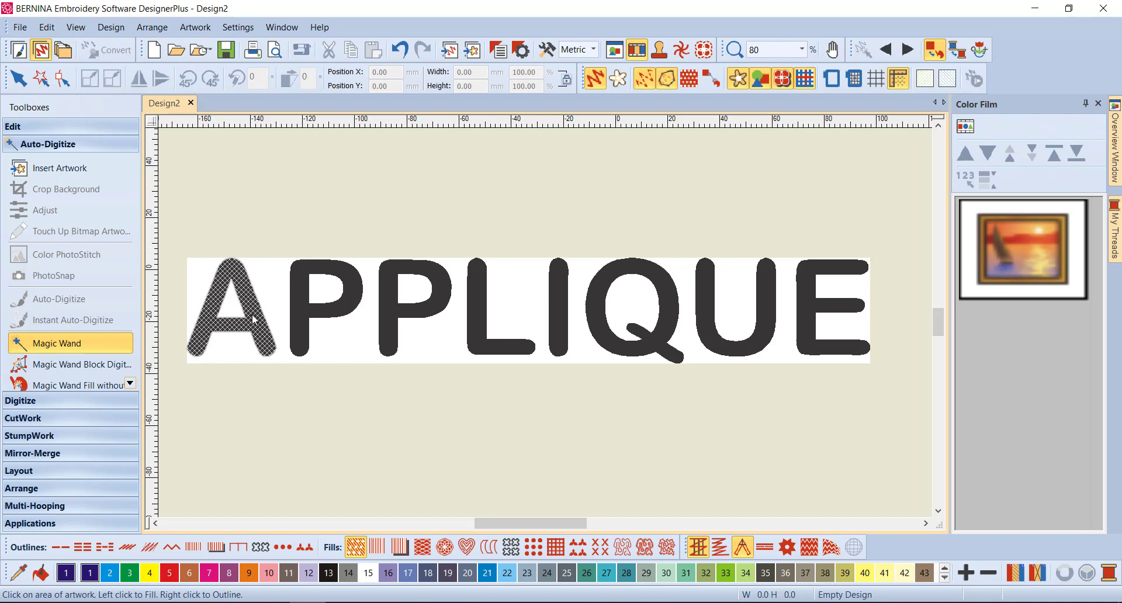
{"action": "left_click", "coordinate": [355, 548]}
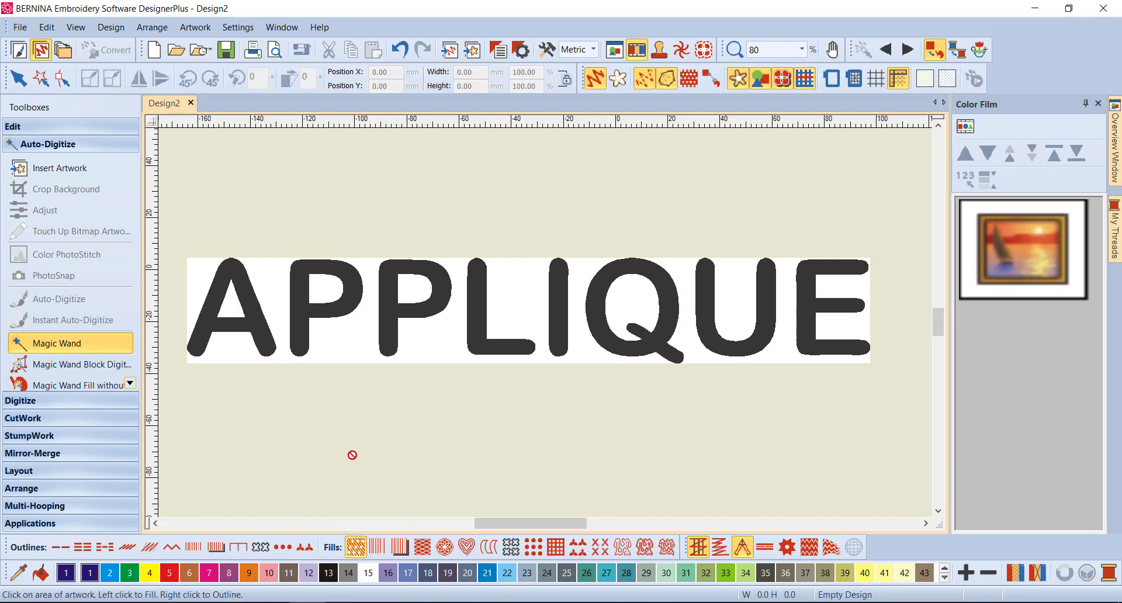
{"action": "left_click", "coordinate": [258, 331]}
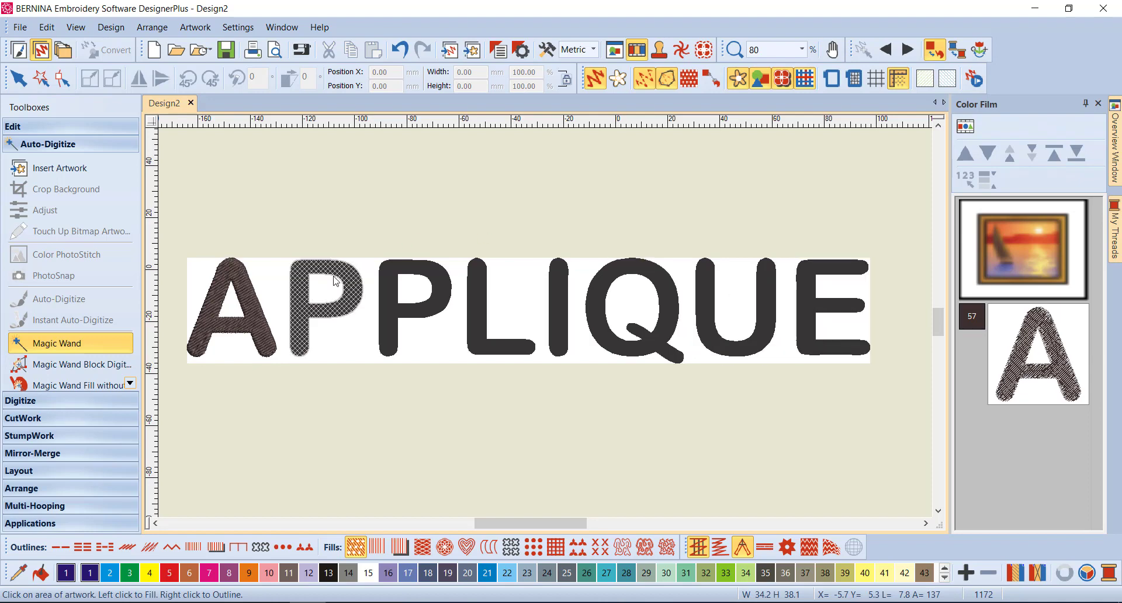
{"action": "left_click", "coordinate": [392, 316]}
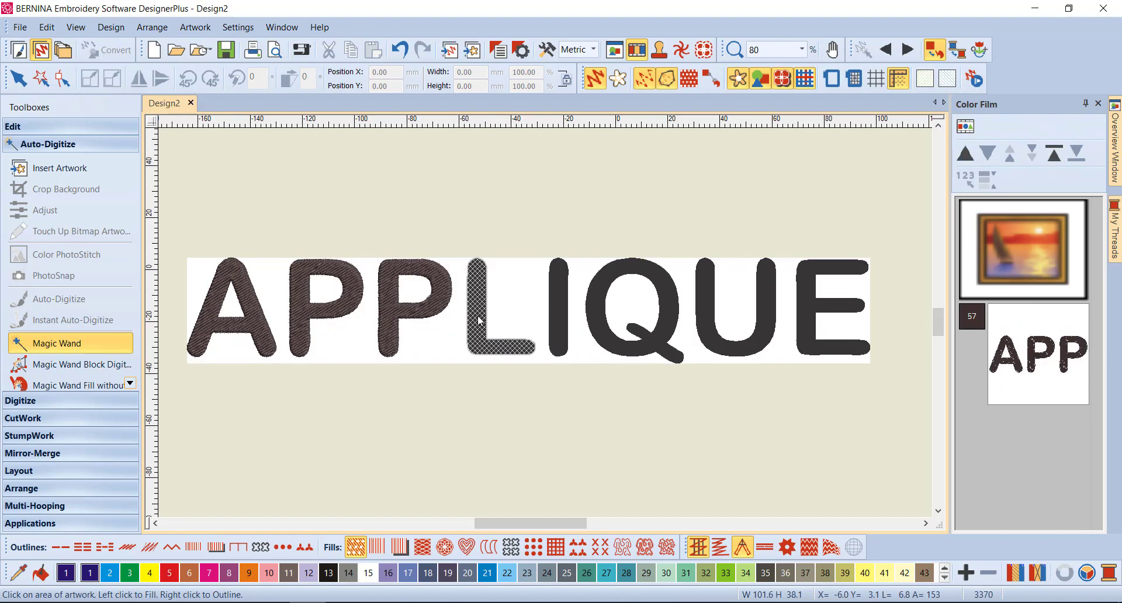
{"action": "left_click", "coordinate": [476, 315]}
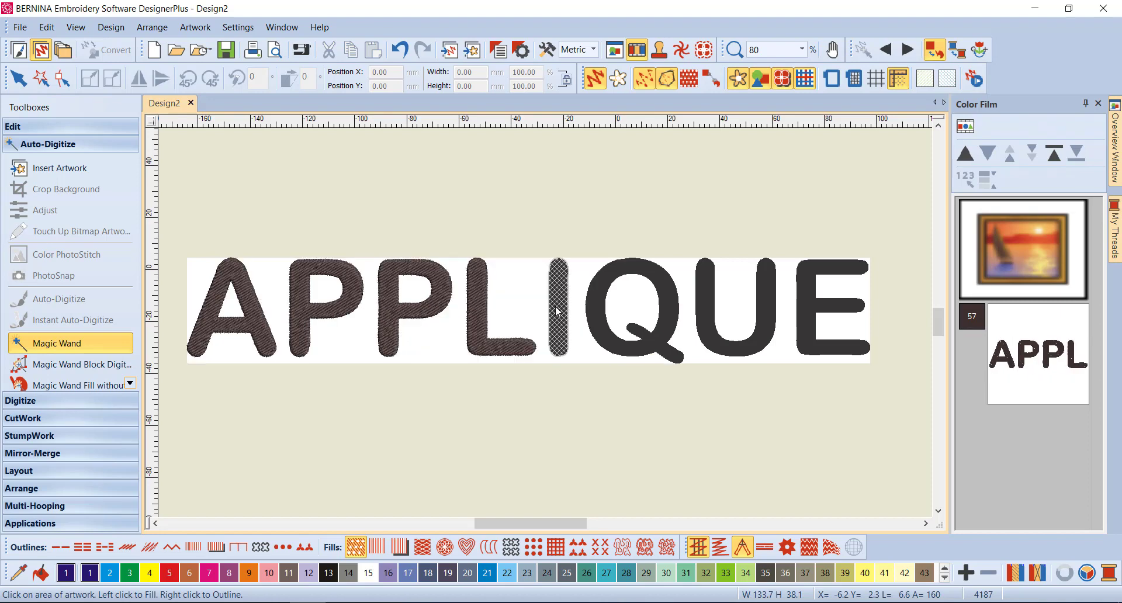
{"action": "left_click", "coordinate": [556, 310]}
{"action": "left_click", "coordinate": [601, 293]}
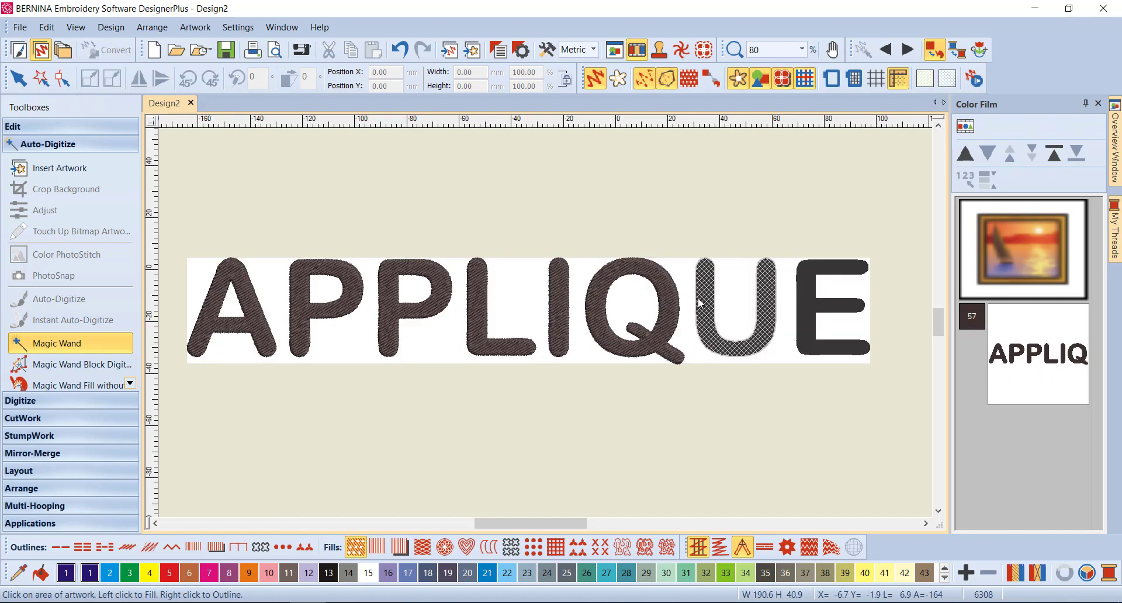
{"action": "left_click", "coordinate": [705, 300]}
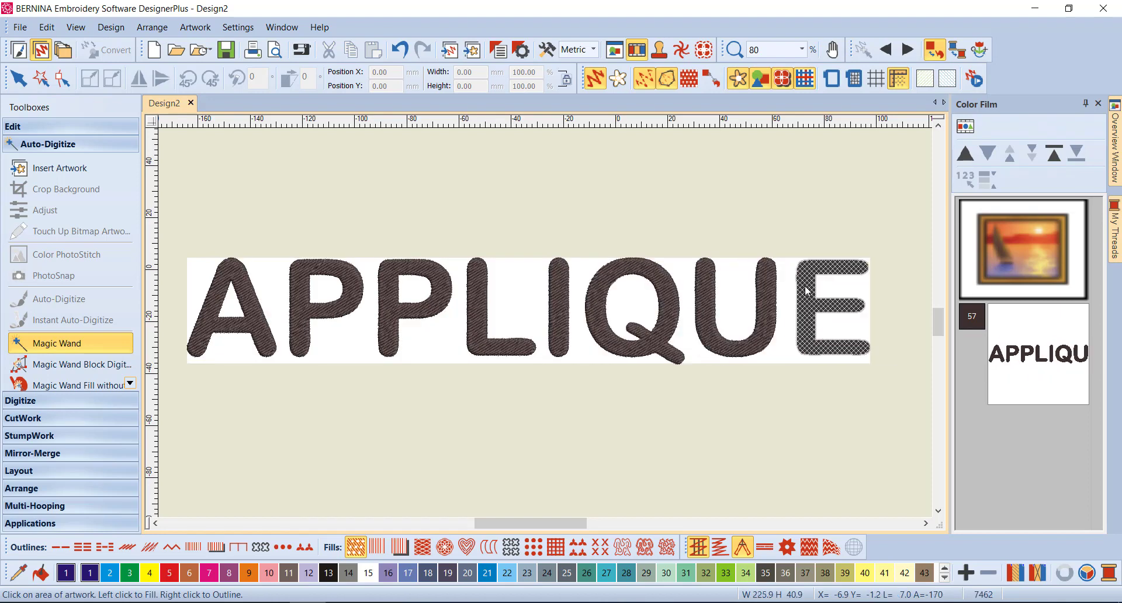
{"action": "left_click", "coordinate": [805, 290]}
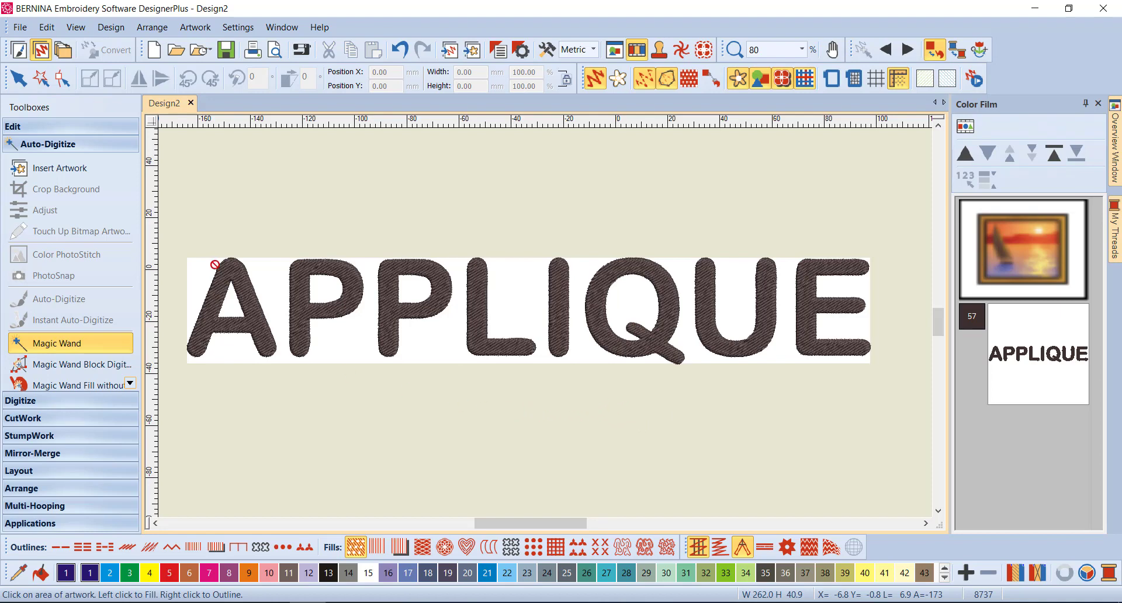
Step: Select the whole APPLIQUE lettering in the Color Film and give it a satin outline
{"action": "left_click", "coordinate": [18, 76]}
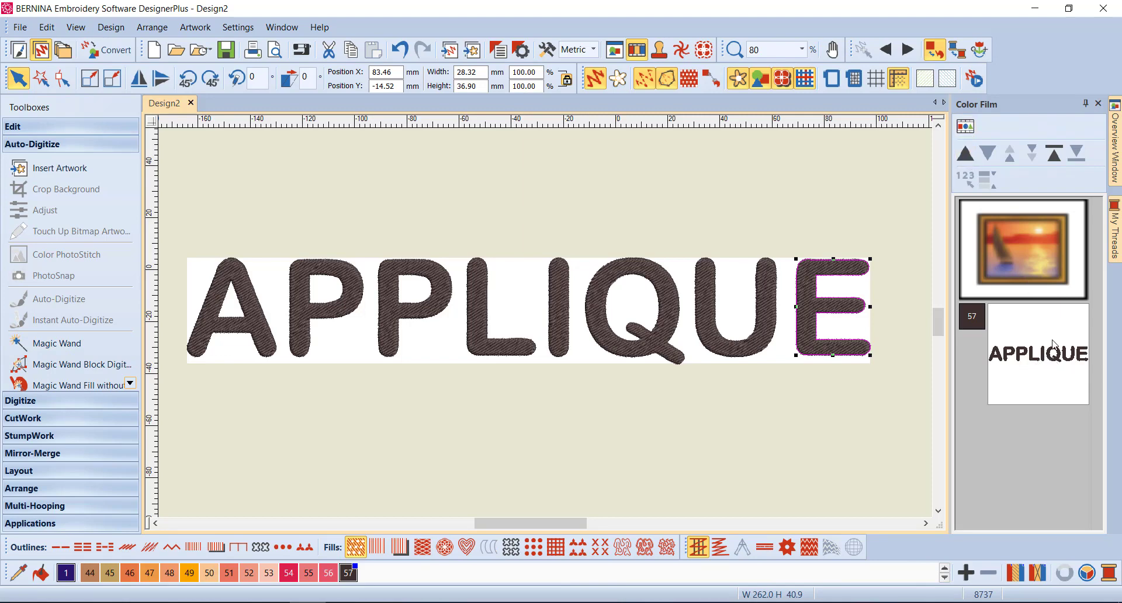
{"action": "left_click", "coordinate": [967, 127]}
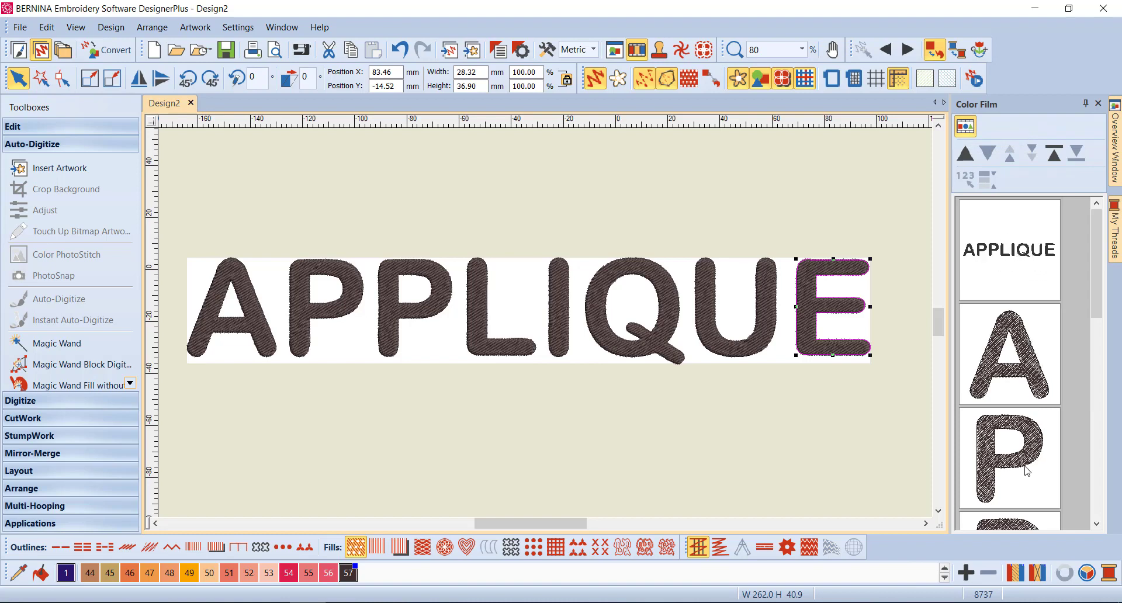
{"action": "left_click", "coordinate": [965, 126]}
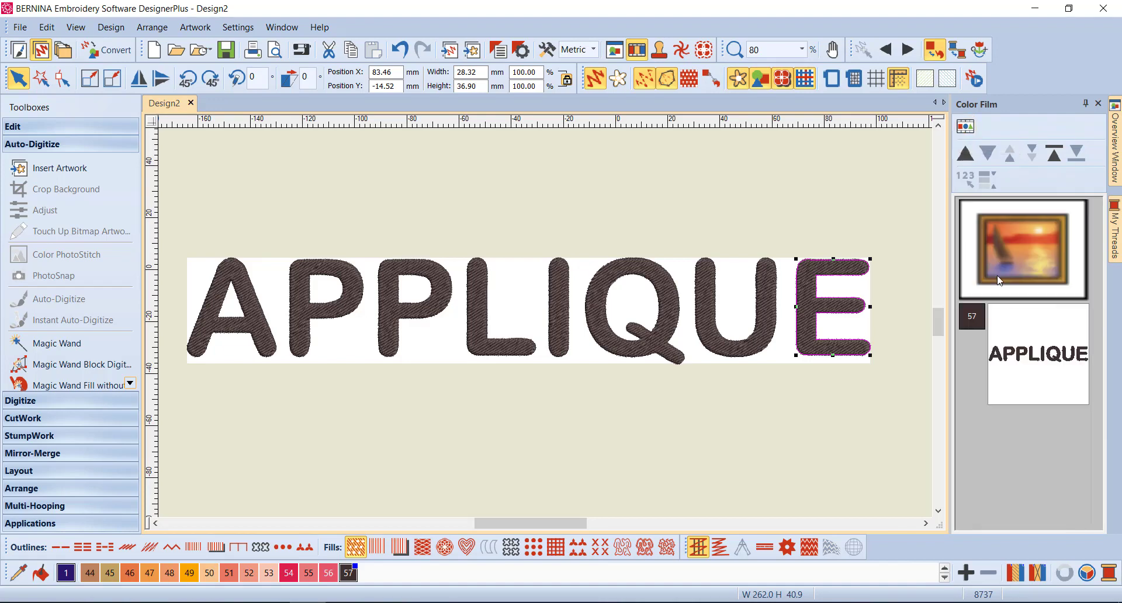
{"action": "left_click", "coordinate": [1043, 354]}
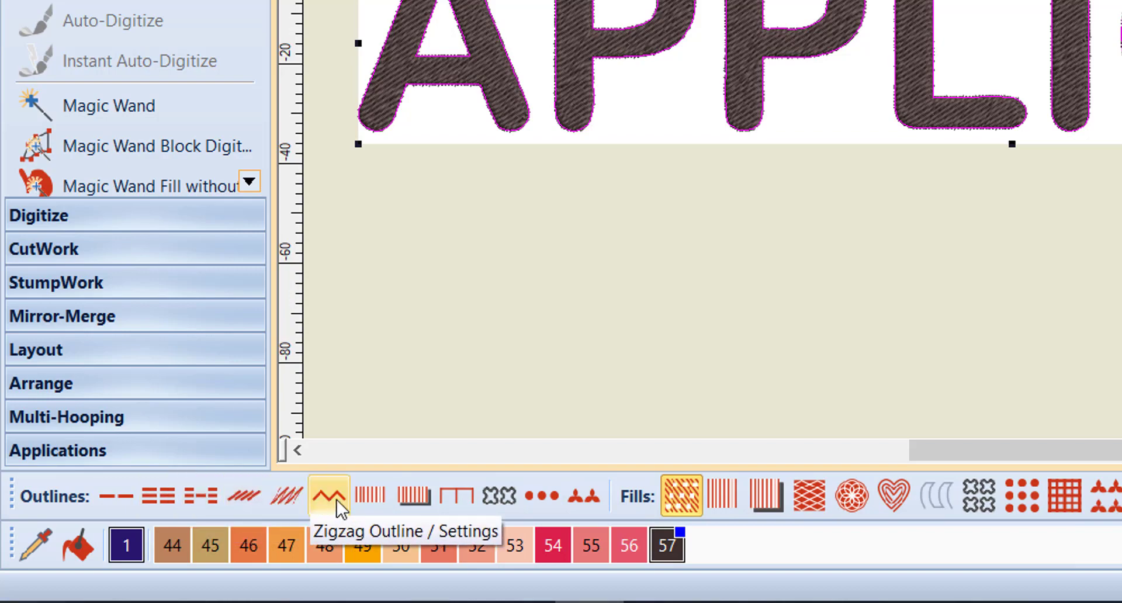
{"action": "left_click", "coordinate": [372, 495]}
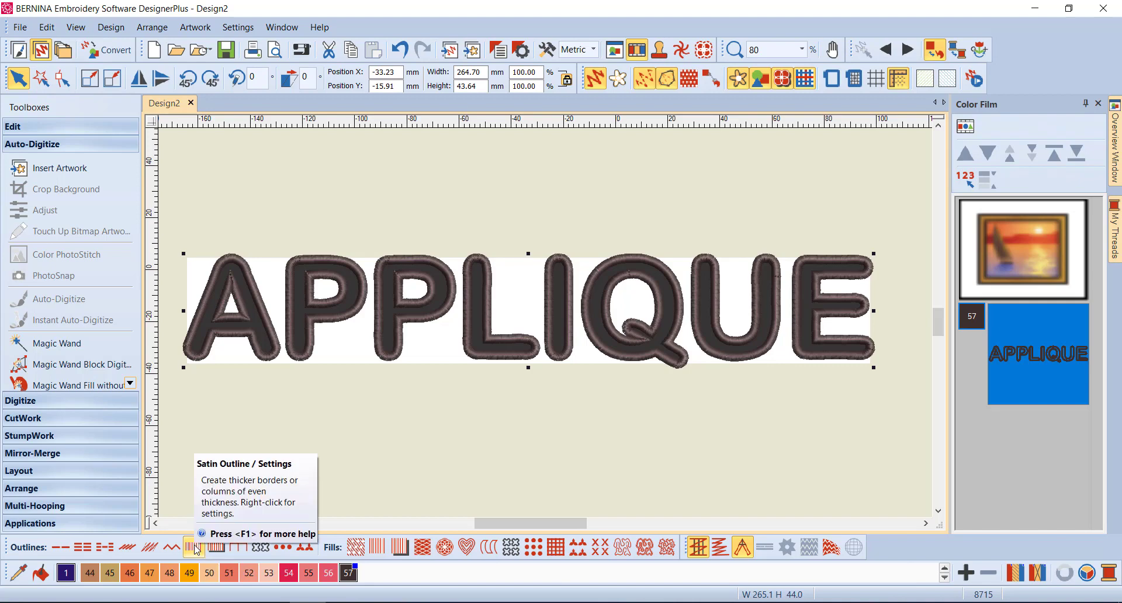
{"action": "right_click", "coordinate": [194, 546]}
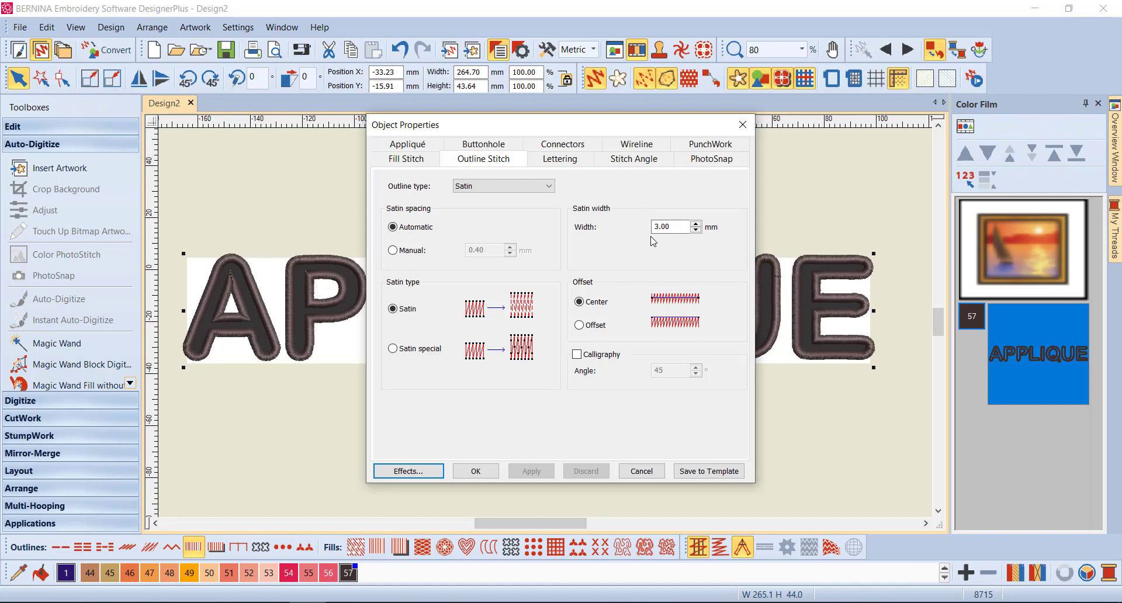
{"action": "left_click", "coordinate": [474, 470]}
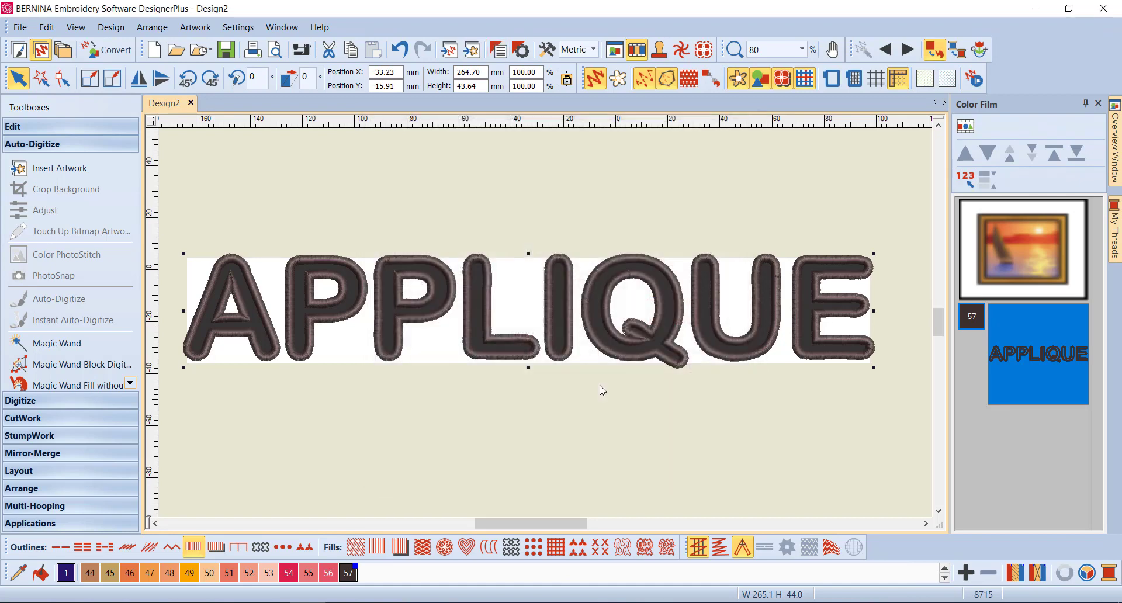
Step: Hide the fill and convert the satin-outlined APPLIQUE letters to Advanced Appliqué
{"action": "left_click", "coordinate": [738, 78]}
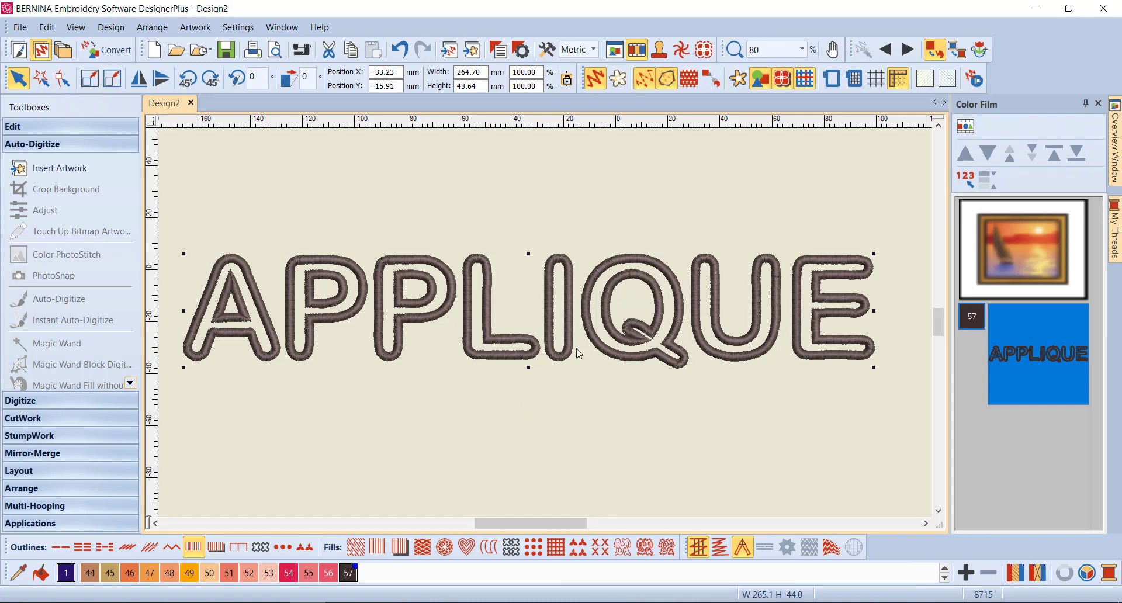
{"action": "left_click", "coordinate": [59, 401]}
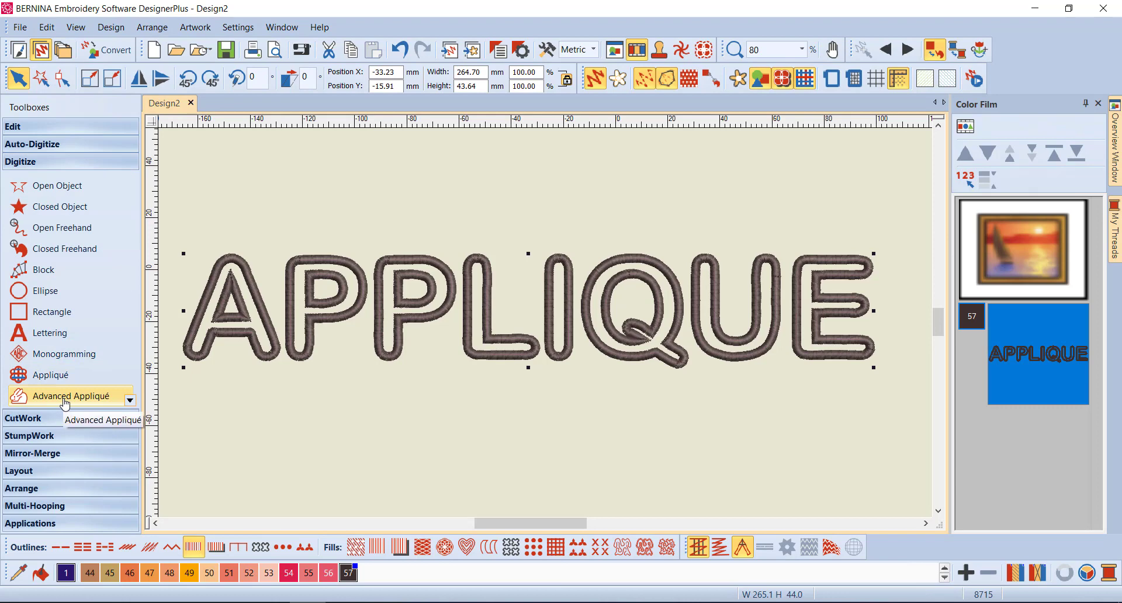
{"action": "left_click", "coordinate": [119, 398]}
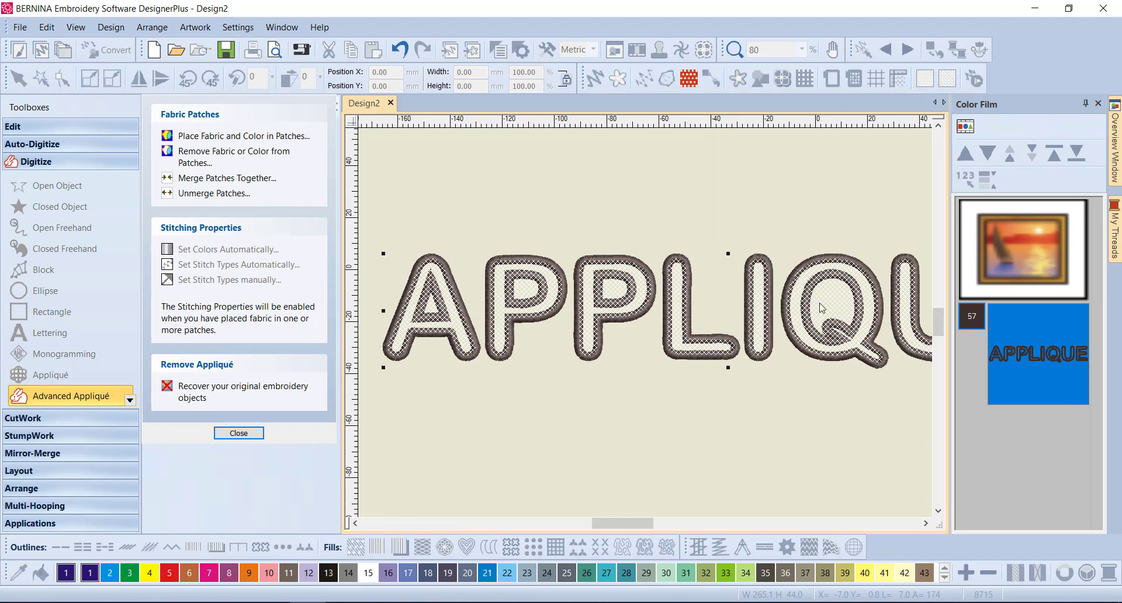
{"action": "key", "text": "shift+z"}
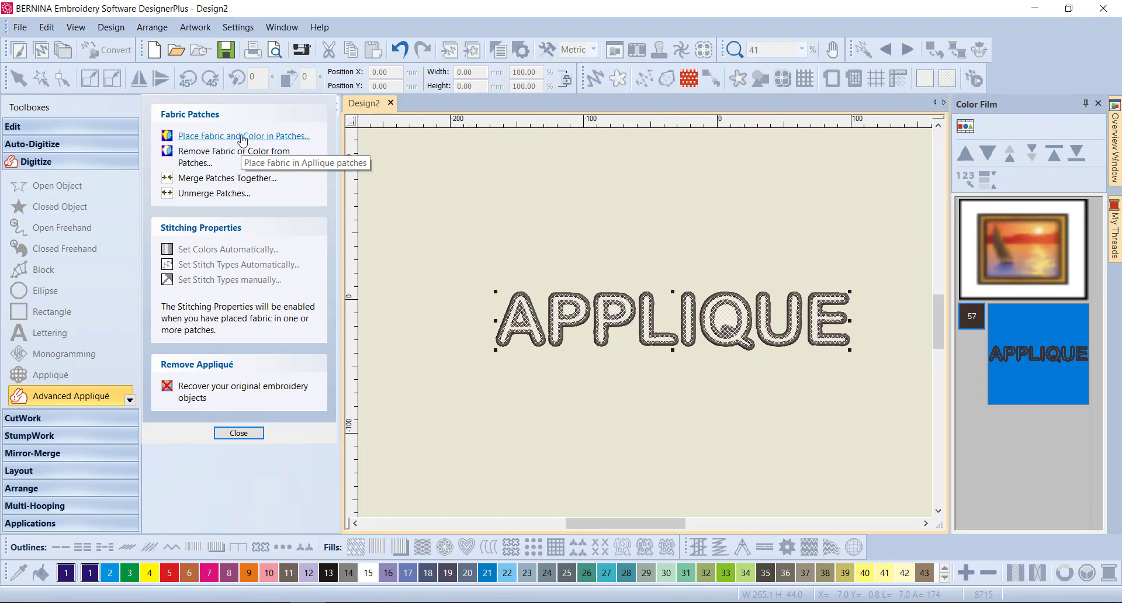
Step: Switch to Place Color in Patches and pick the crimson swatch
{"action": "left_click", "coordinate": [239, 140]}
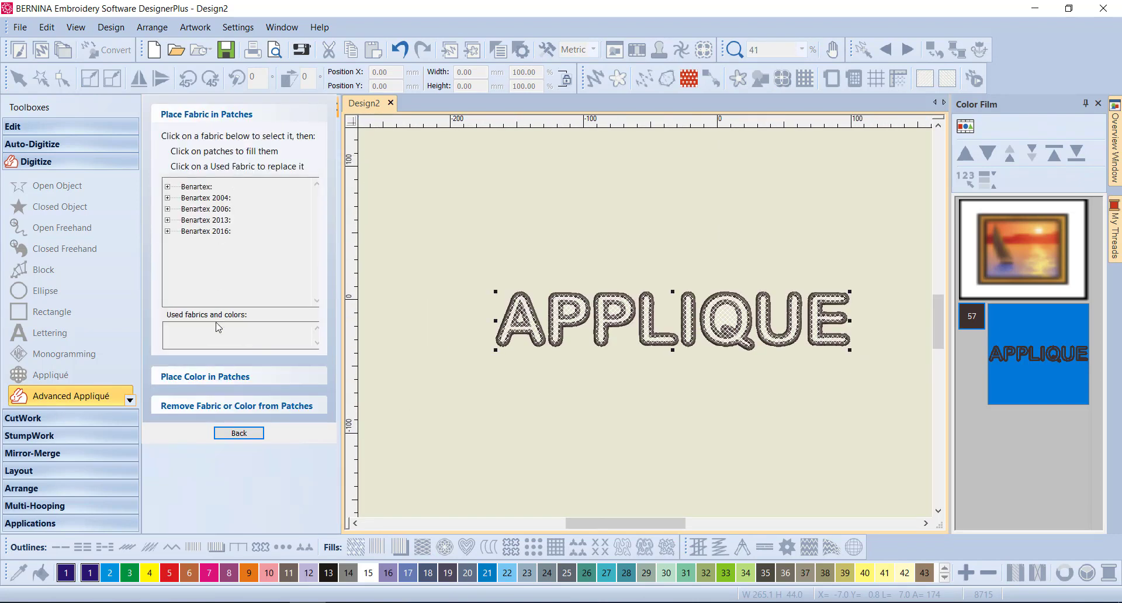
{"action": "left_click", "coordinate": [205, 377]}
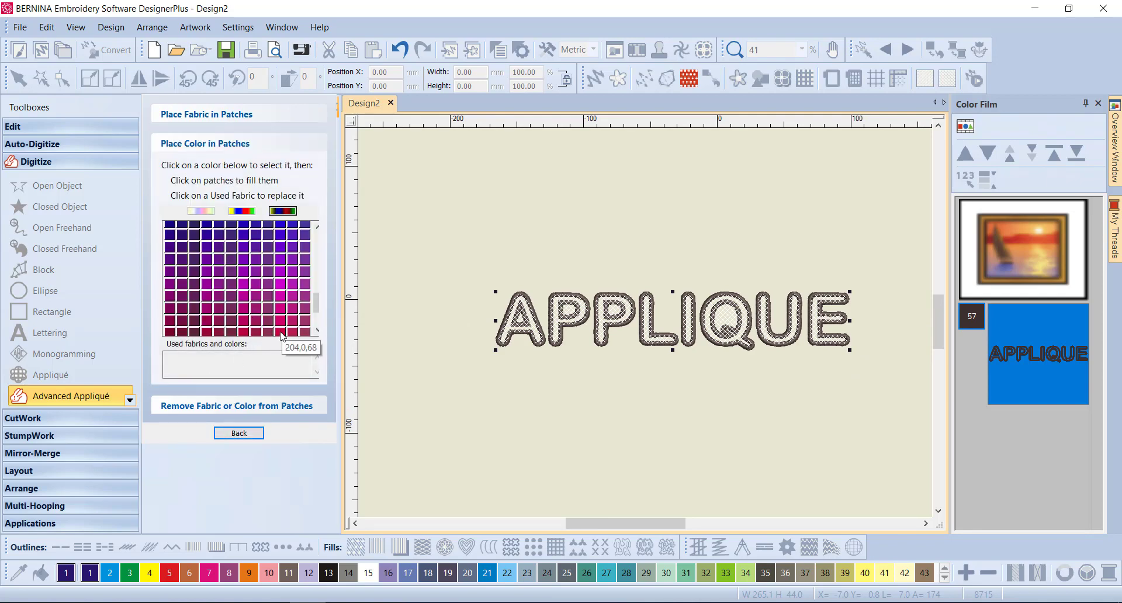
{"action": "left_click", "coordinate": [281, 335]}
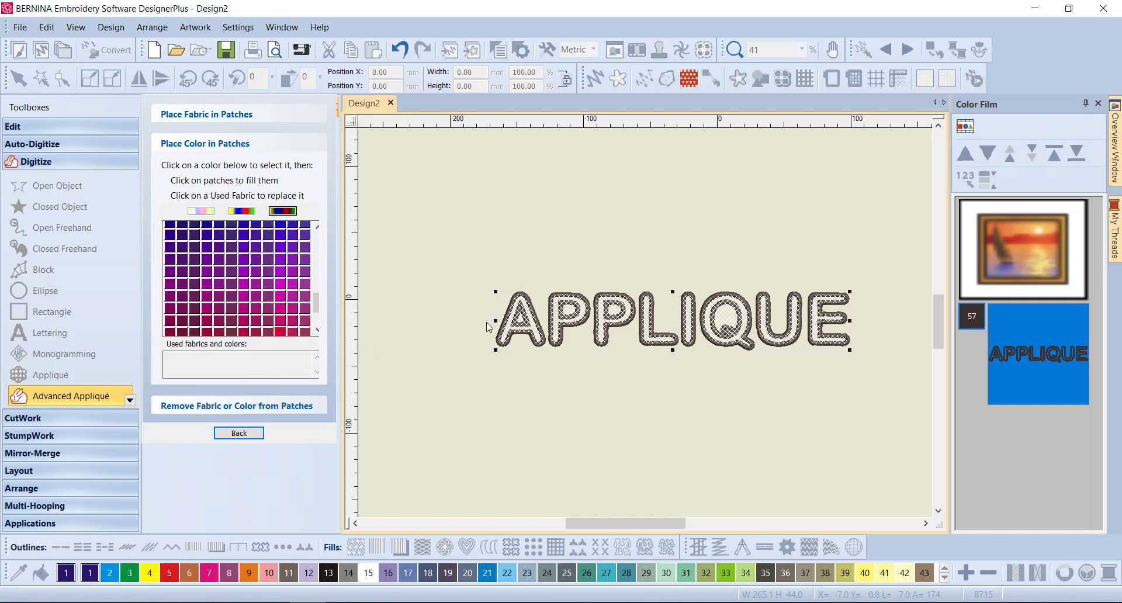
{"action": "scroll", "coordinate": [514, 322], "scroll_direction": "up", "scroll_amount": 6}
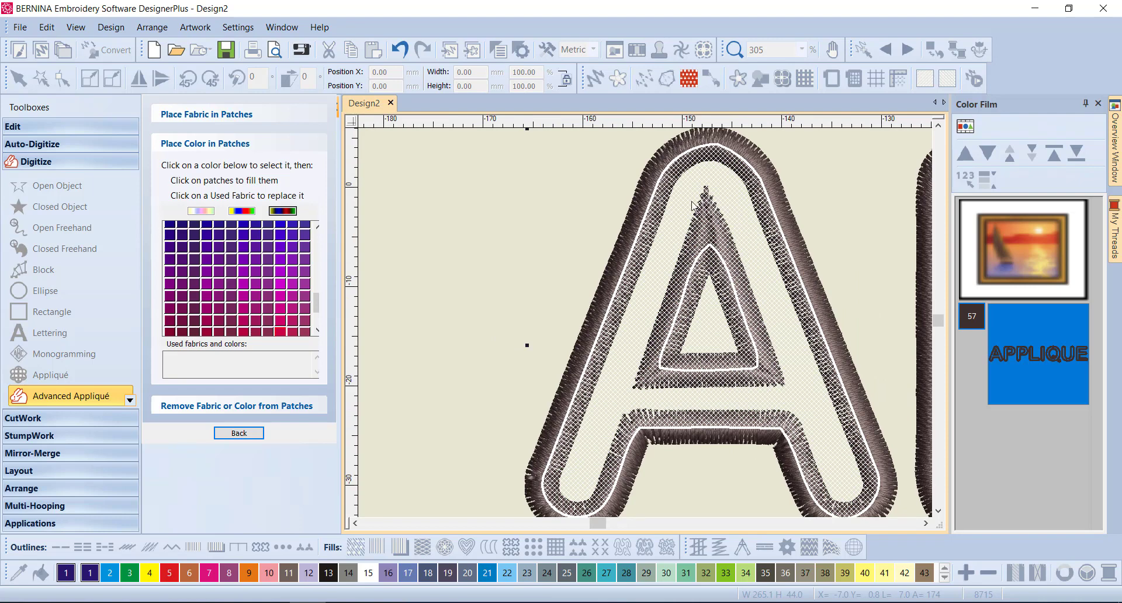
Step: Fill the appliqué patches of A, P, P and L with crimson
{"action": "left_click", "coordinate": [773, 305]}
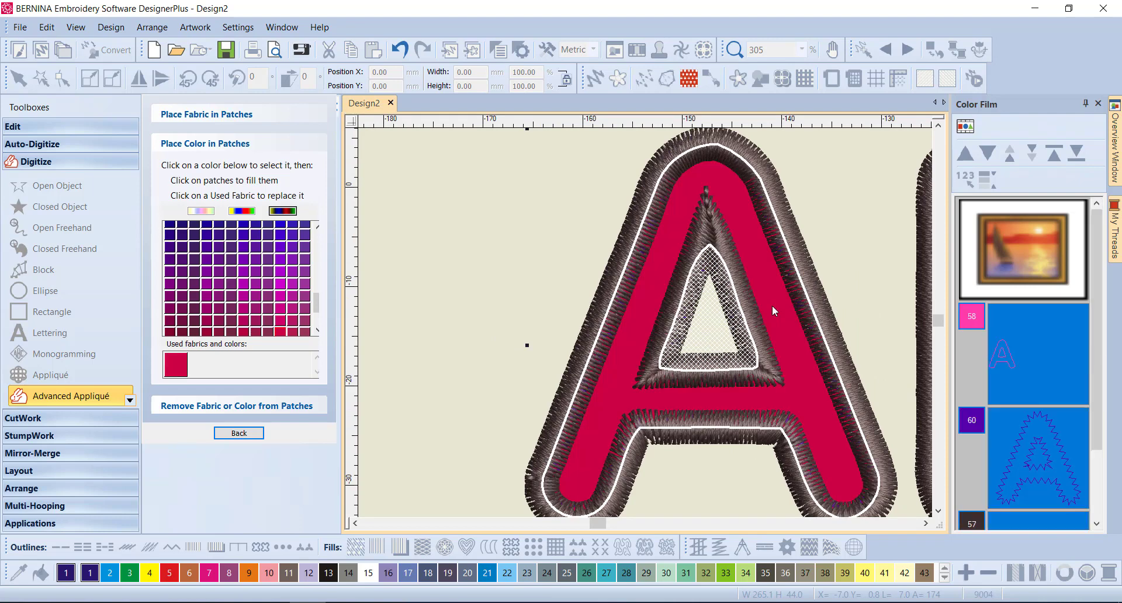
{"action": "scroll", "coordinate": [770, 302], "scroll_direction": "down", "scroll_amount": 2}
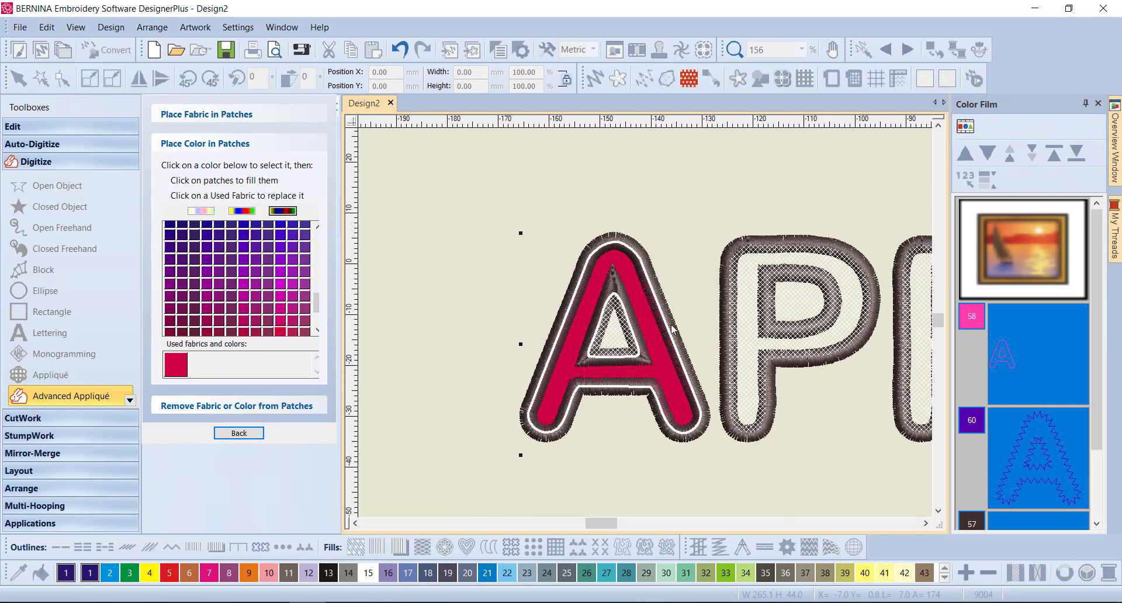
{"action": "left_click", "coordinate": [745, 322]}
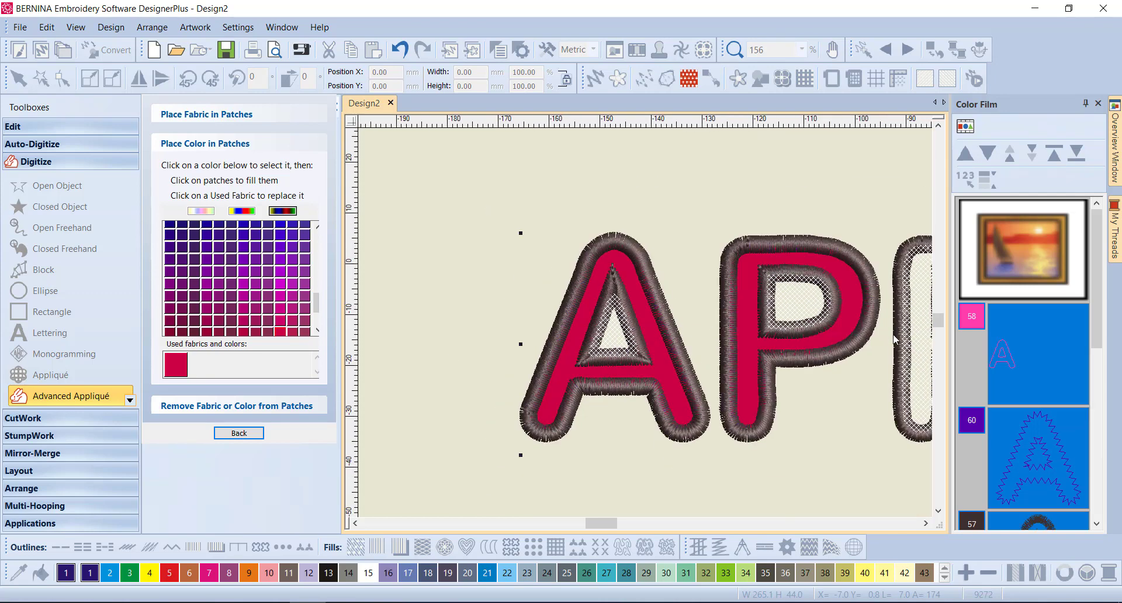
{"action": "scroll", "coordinate": [922, 330], "scroll_direction": "down", "scroll_amount": 2}
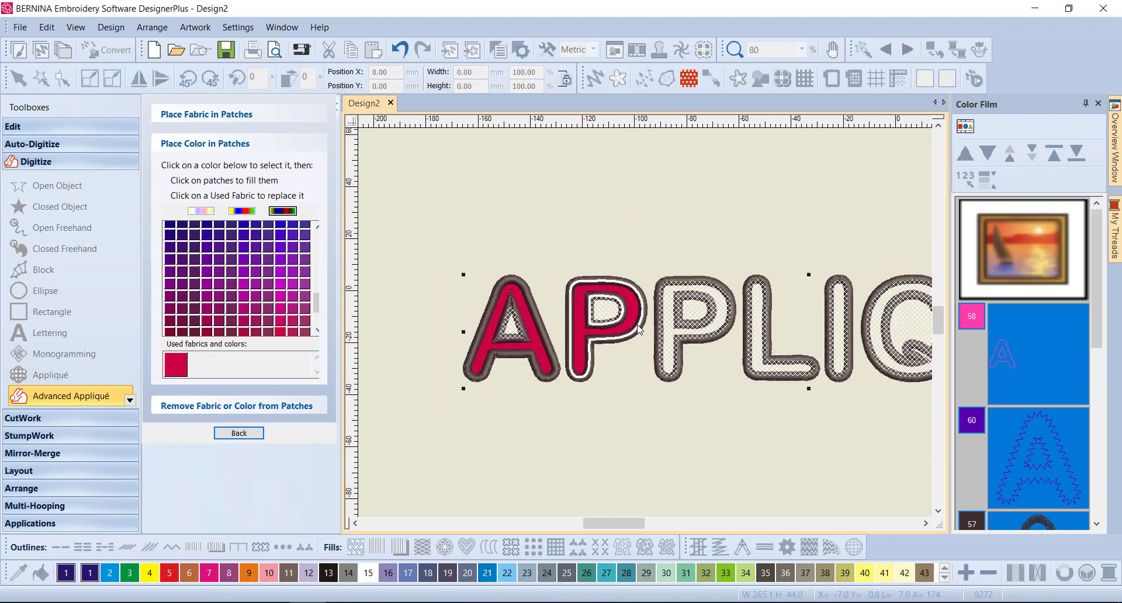
{"action": "left_click", "coordinate": [669, 334]}
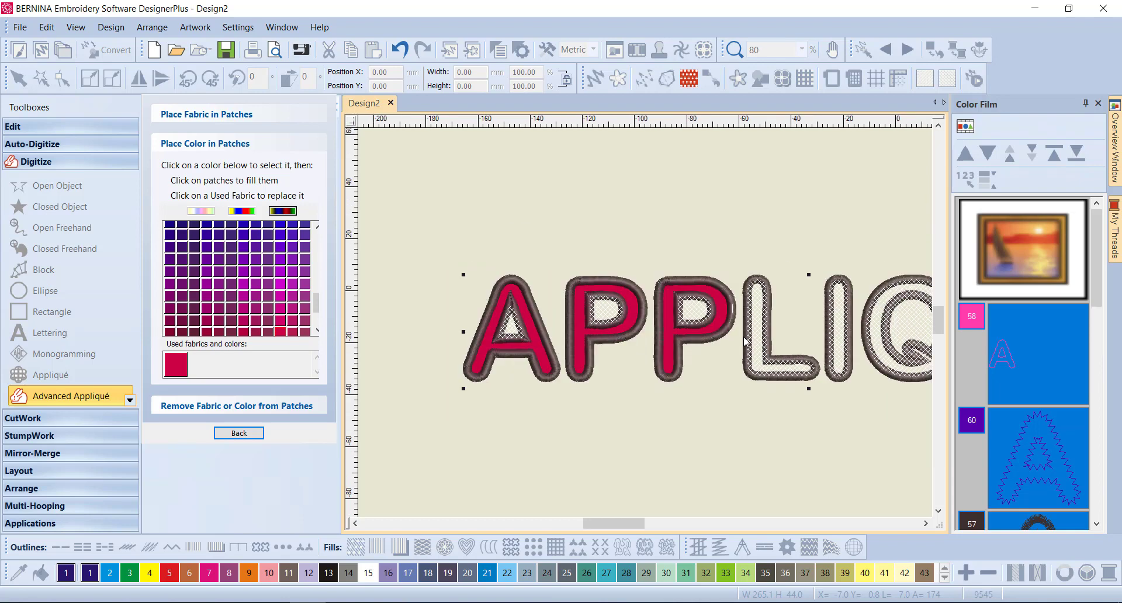
{"action": "left_click", "coordinate": [757, 337]}
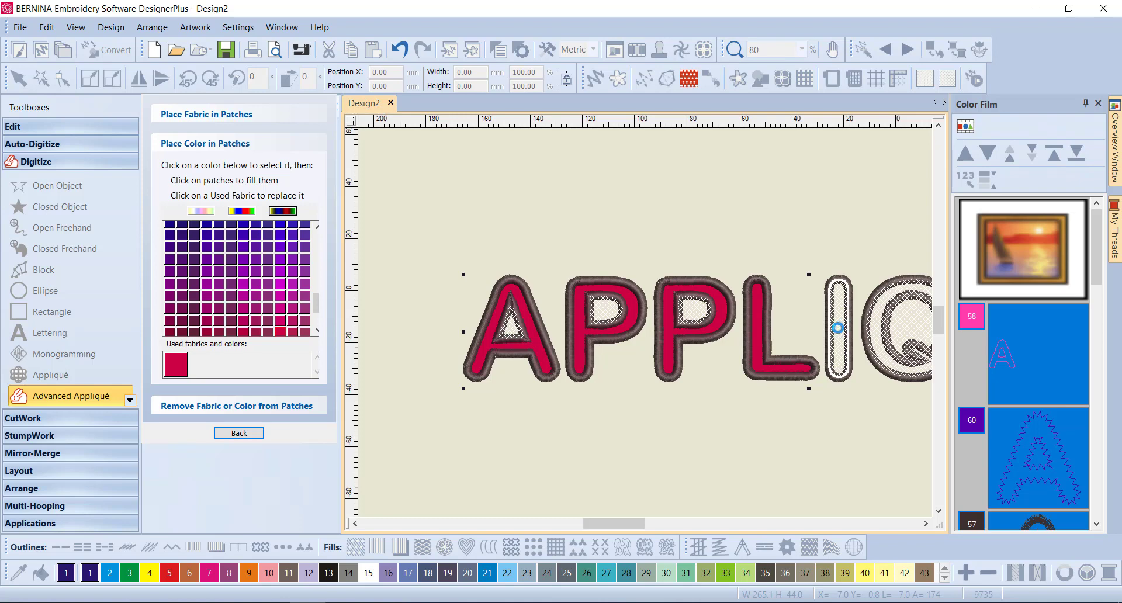
Step: Fill the appliqué patches of I, Q, U and E with crimson
{"action": "left_click", "coordinate": [839, 332]}
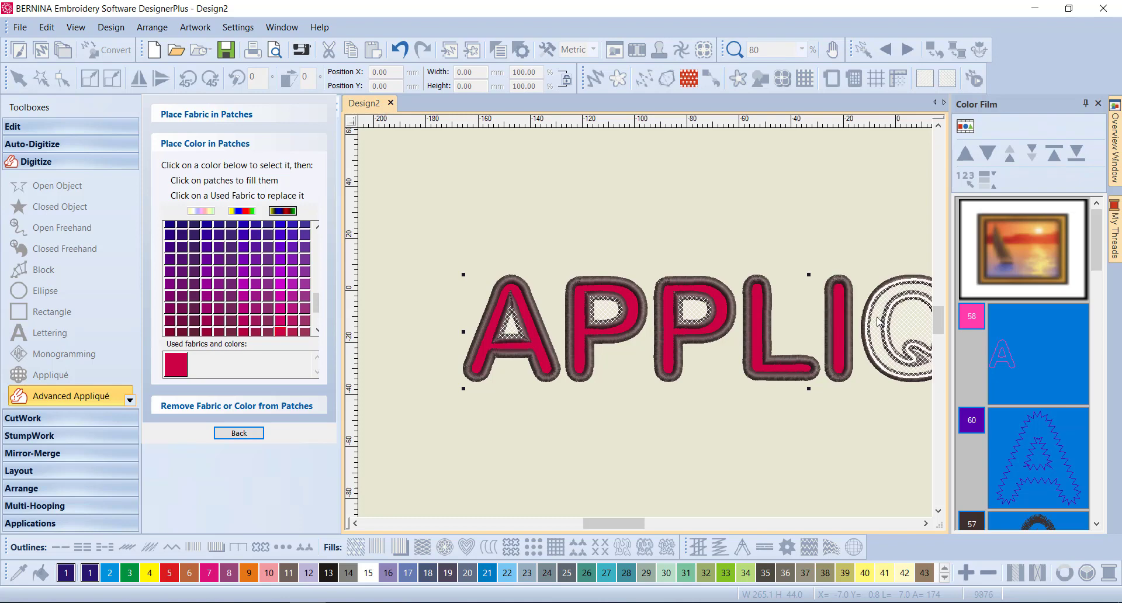
{"action": "left_click", "coordinate": [876, 321]}
{"action": "scroll", "coordinate": [876, 321], "scroll_direction": "down", "scroll_amount": 3}
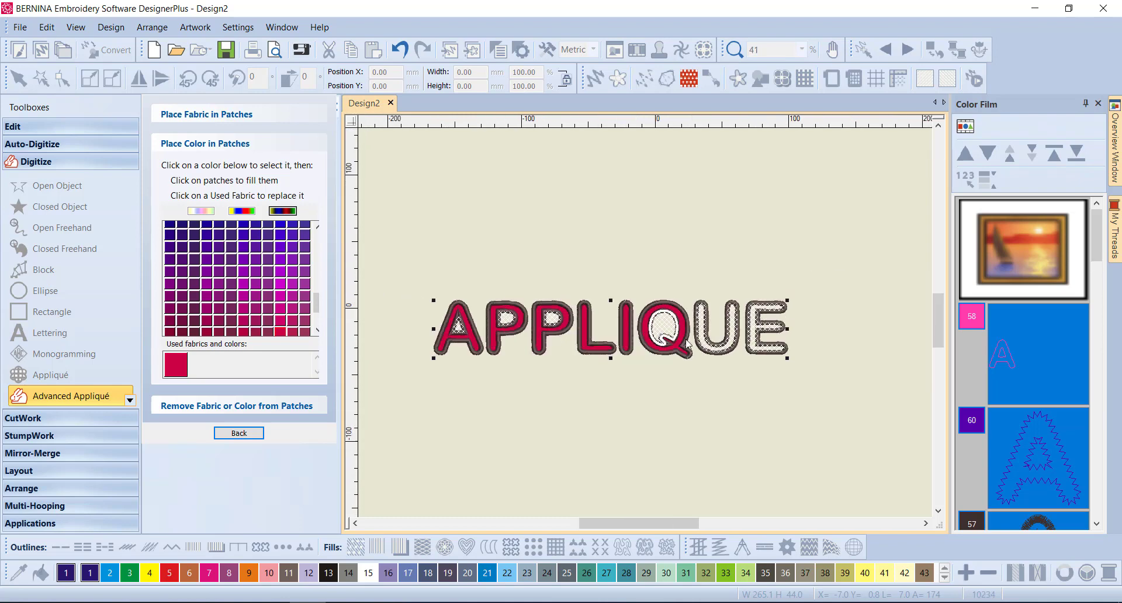
{"action": "scroll", "coordinate": [646, 327], "scroll_direction": "up", "scroll_amount": 3}
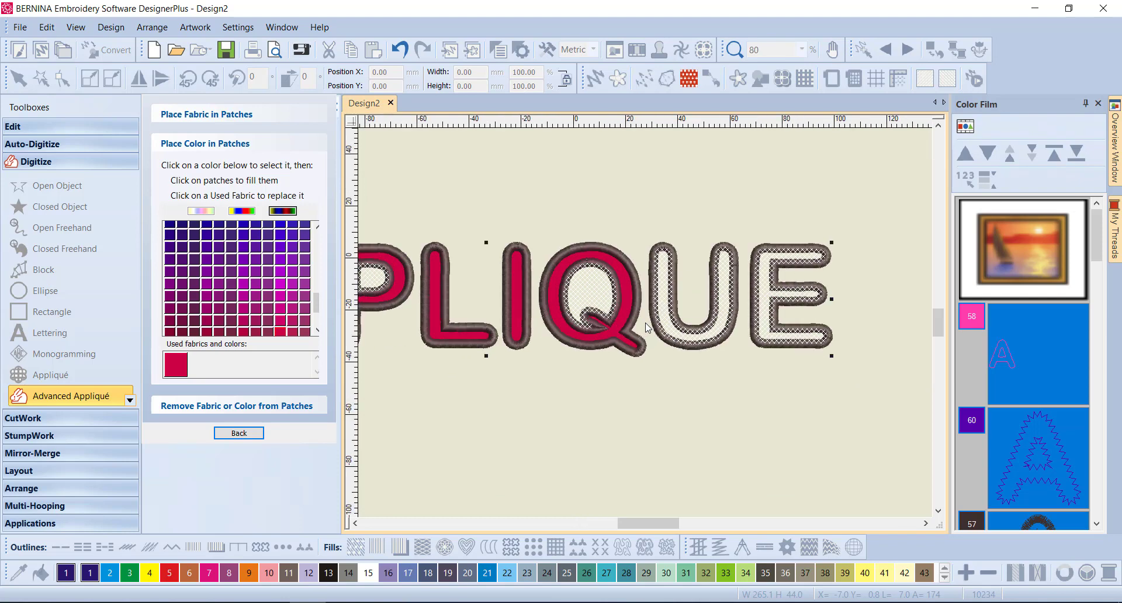
{"action": "left_click", "coordinate": [693, 338]}
{"action": "left_click", "coordinate": [770, 296]}
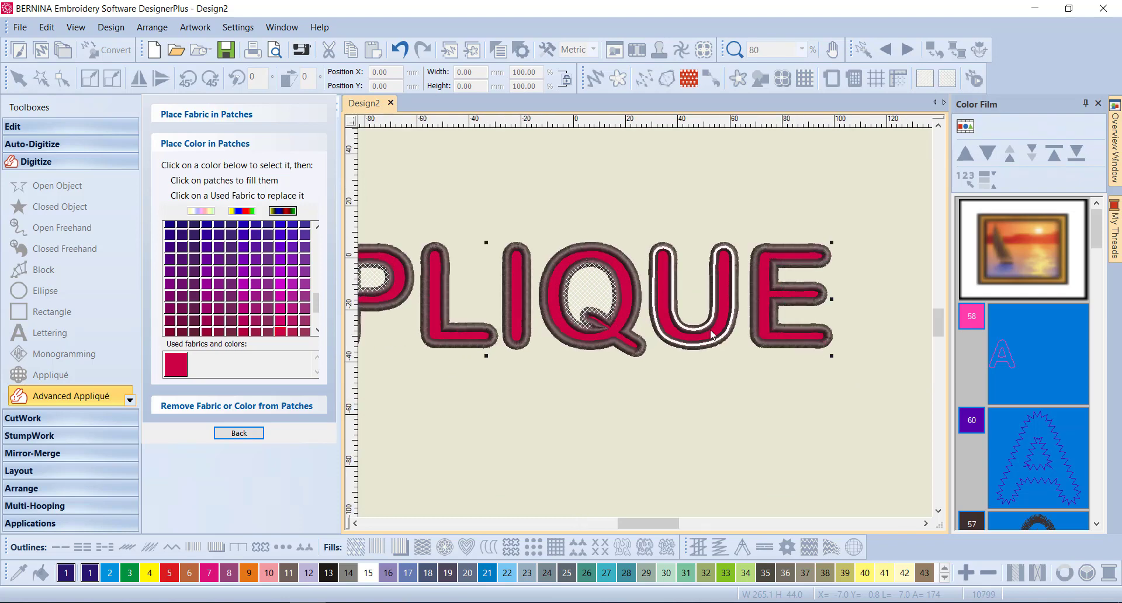
{"action": "scroll", "coordinate": [649, 327], "scroll_direction": "down", "scroll_amount": 3}
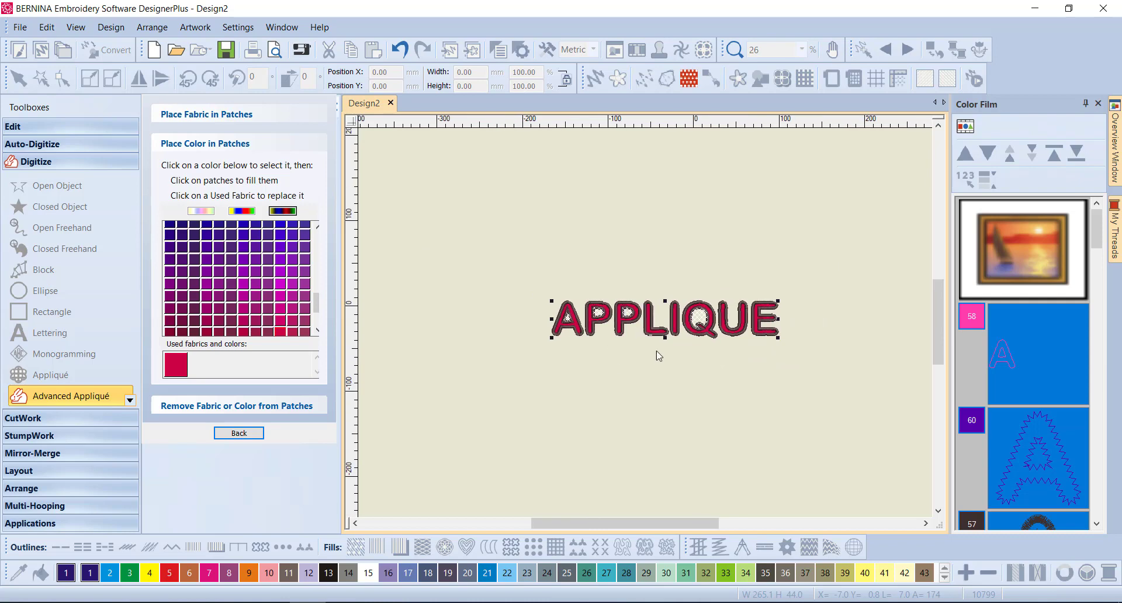
{"action": "scroll", "coordinate": [646, 326], "scroll_direction": "up", "scroll_amount": 2}
{"action": "scroll", "coordinate": [655, 299], "scroll_direction": "up", "scroll_amount": 1}
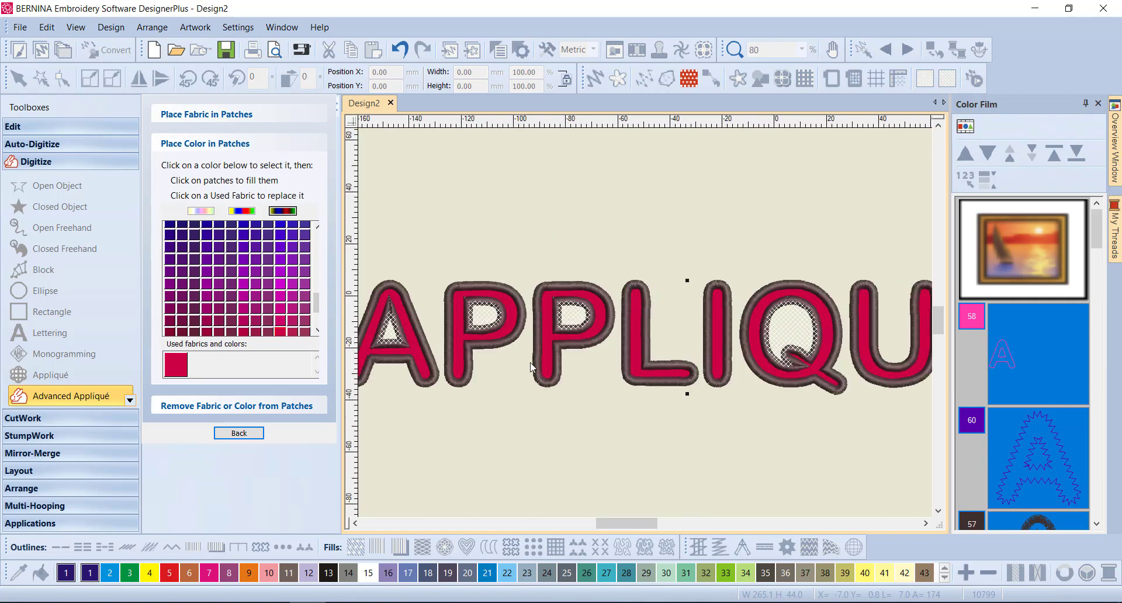
{"action": "scroll", "coordinate": [742, 279], "scroll_direction": "down", "scroll_amount": 1}
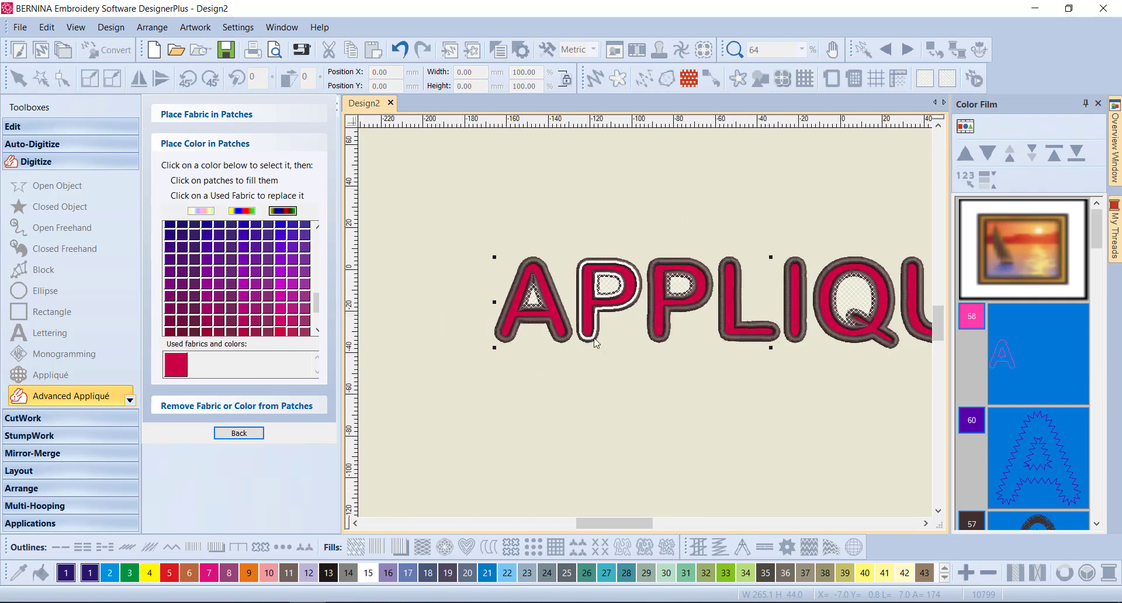